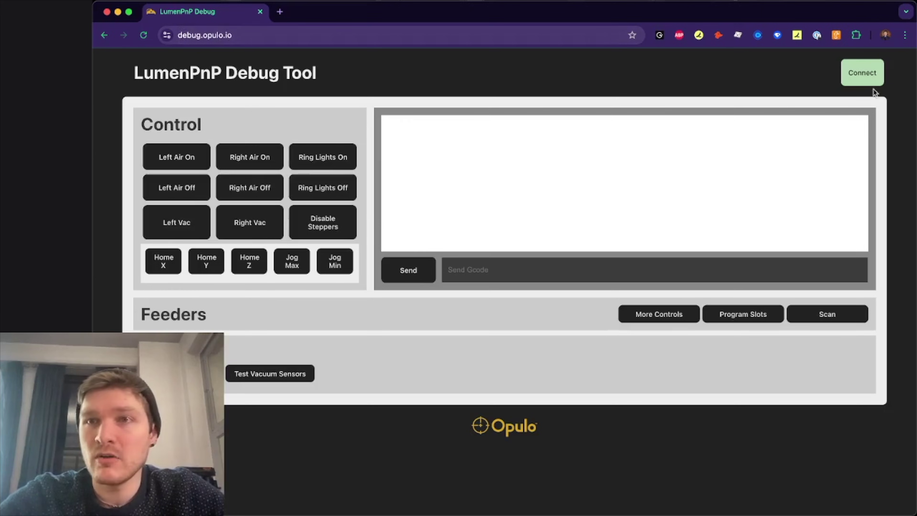
Connect to the MARLIN_OPULO_LUMEN_REV5 serial port and review the startup commands and replies in the log
left_click(863, 83)
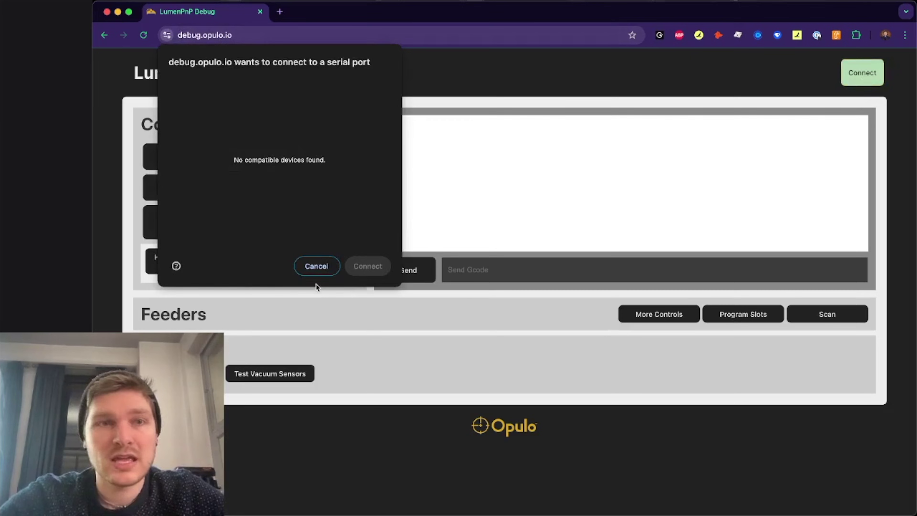
left_click(321, 266)
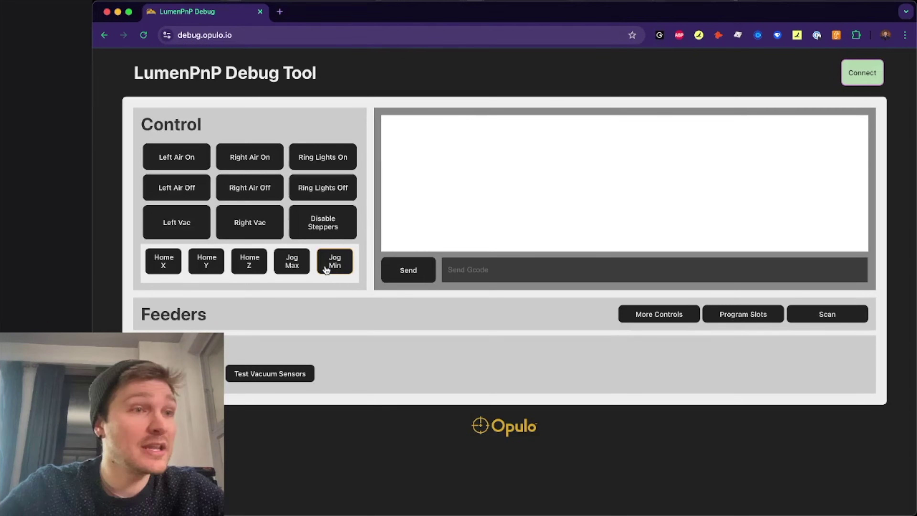
left_click(850, 84)
left_click(207, 87)
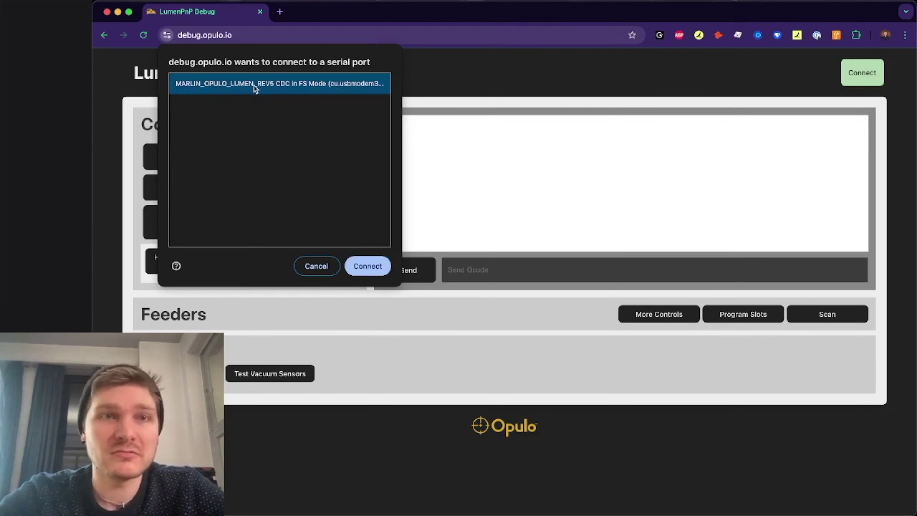
left_click(373, 270)
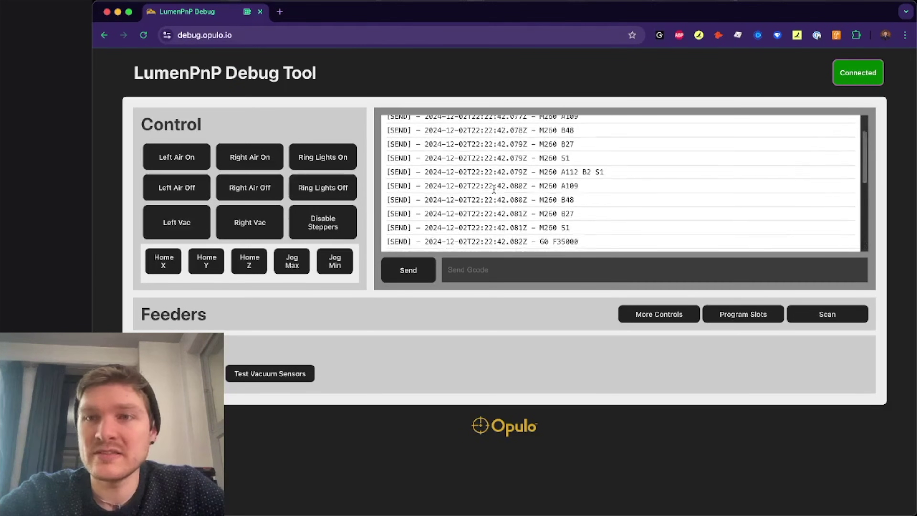
scroll(493, 189, "down", 2)
scroll(551, 219, "down", 1)
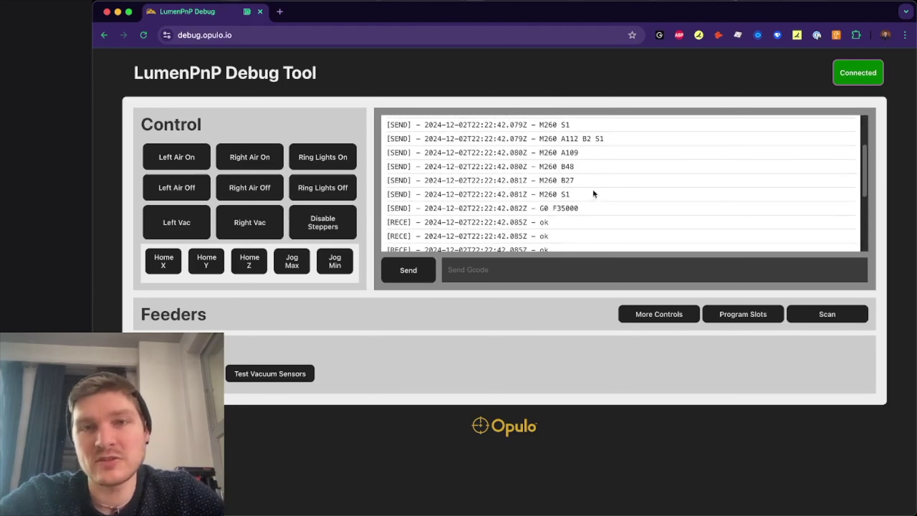
scroll(589, 191, "up", 2)
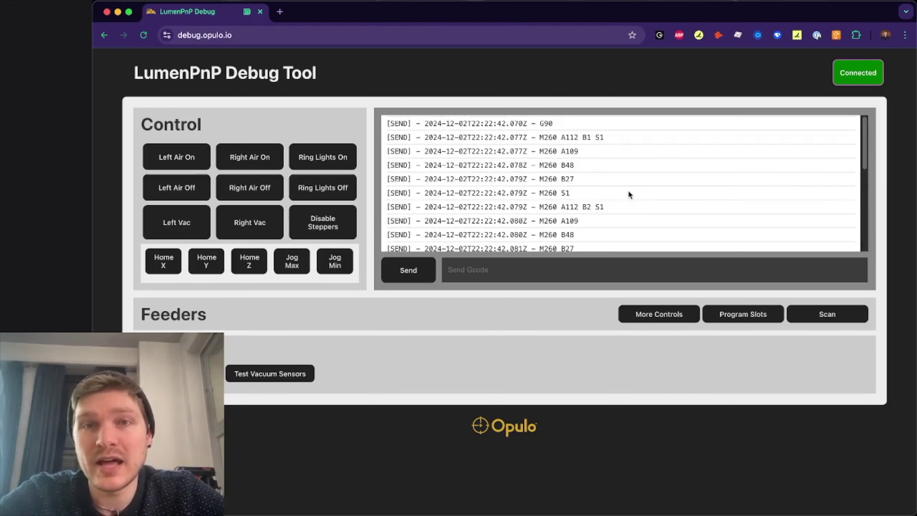
scroll(592, 156, "down", 3)
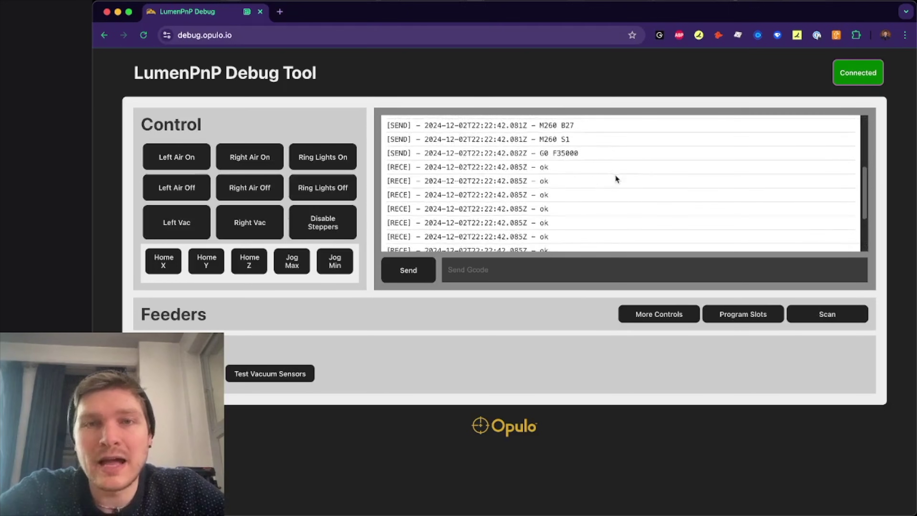
scroll(563, 184, "down", 2)
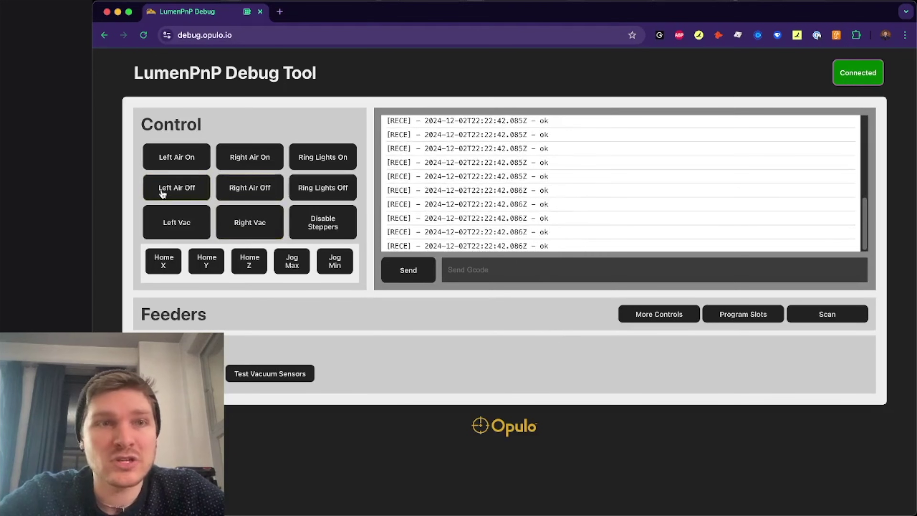
Test the left air, the right air and the ring lights by switching each one on and off
left_click(174, 167)
left_click(177, 188)
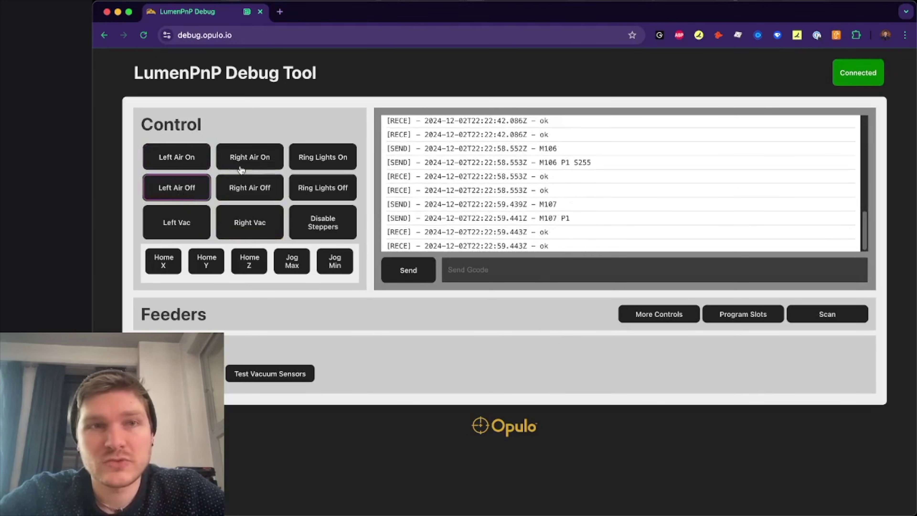
left_click(253, 166)
left_click(251, 186)
left_click(322, 161)
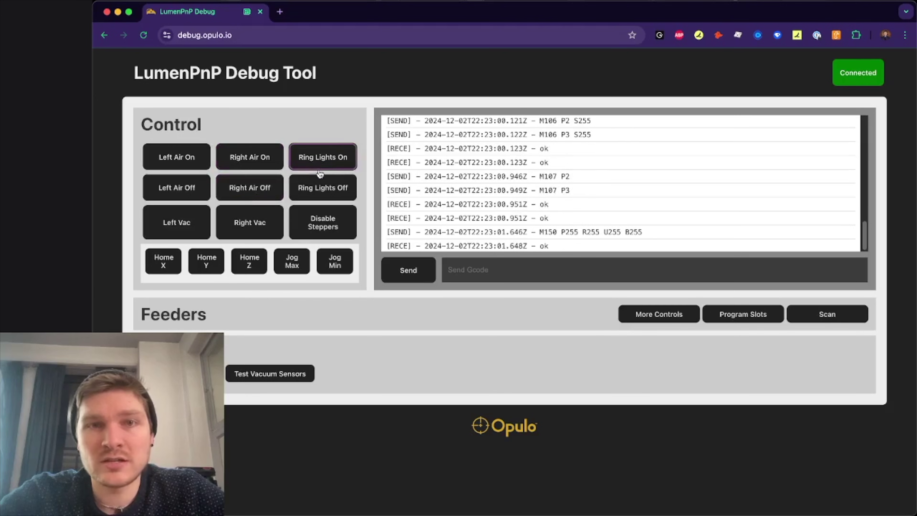
left_click(321, 191)
Read the left and right vacuum sensor values, dismissing each result
left_click(178, 225)
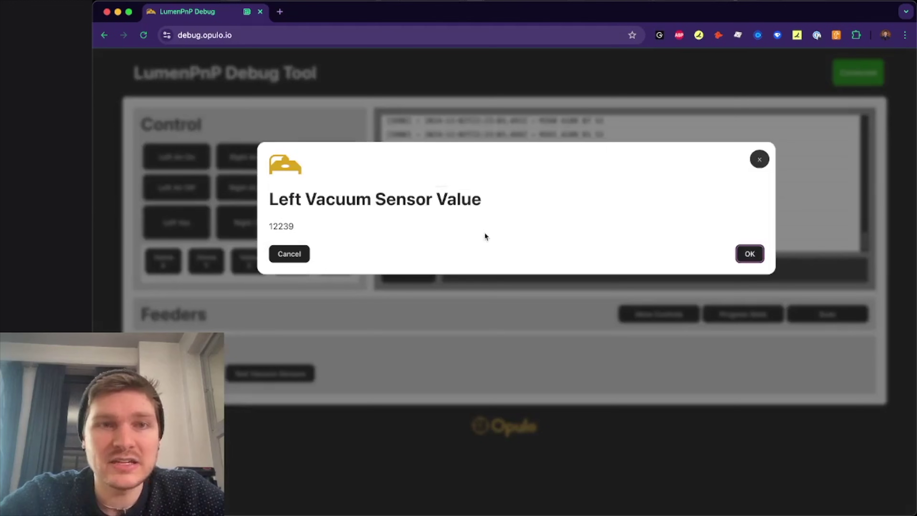
left_click(742, 257)
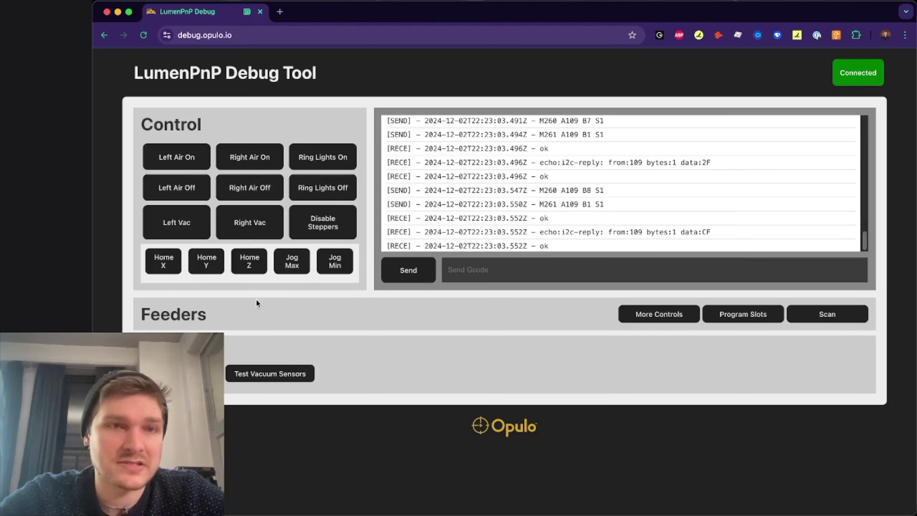
left_click(236, 224)
left_click(747, 254)
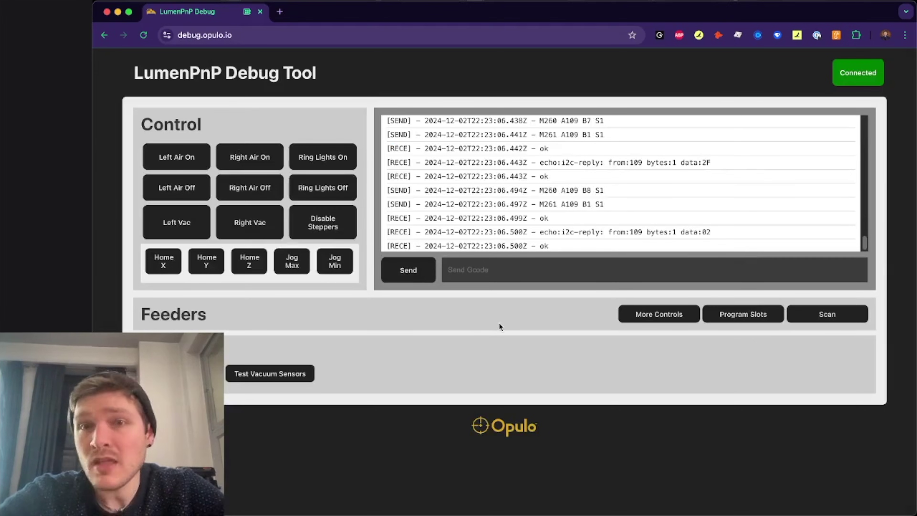
Home the machine by sending G28, and query the stepper driver currents with M906
left_click(507, 271)
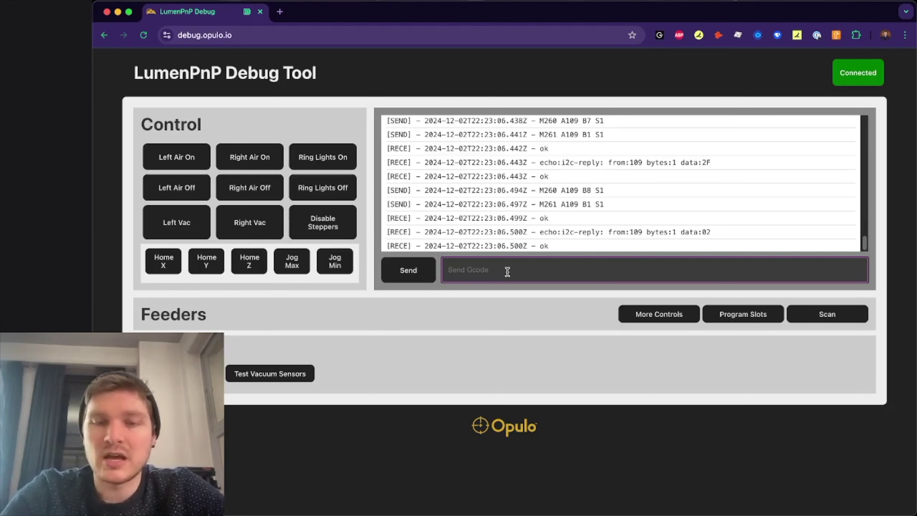
type("G")
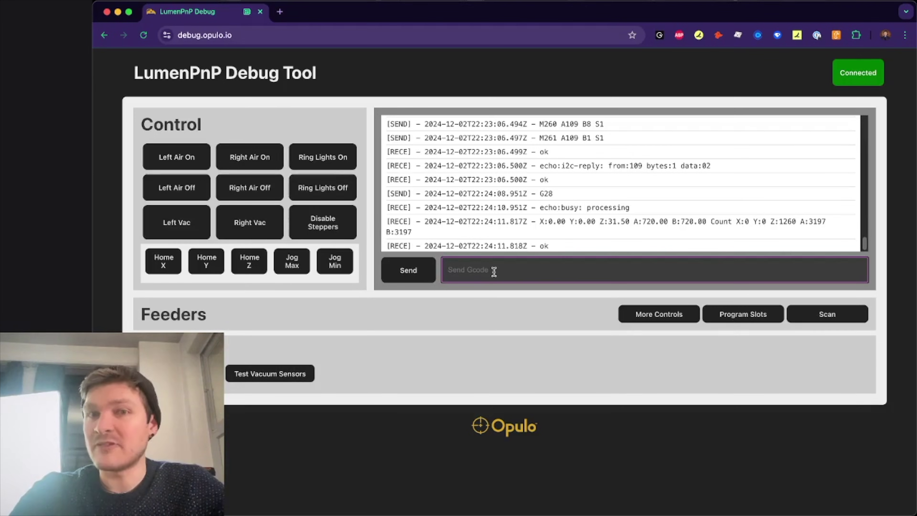
type("M90")
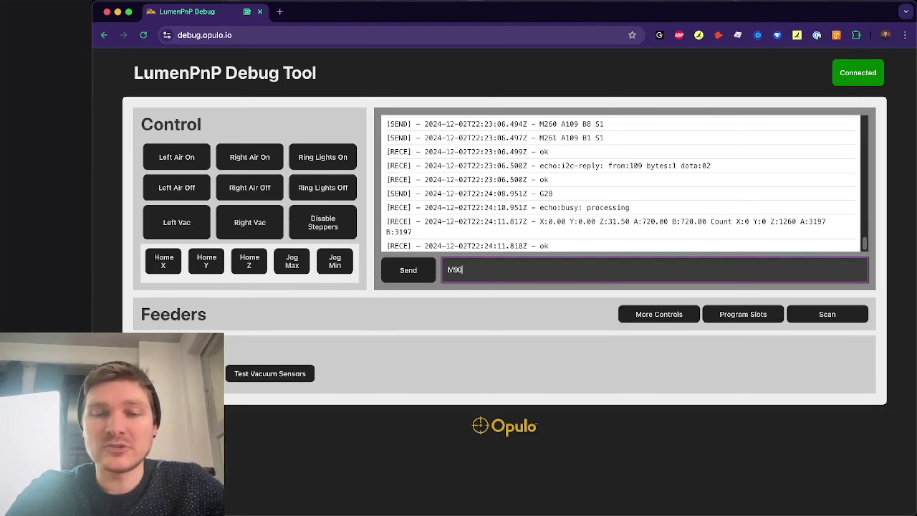
type("6")
key("Return")
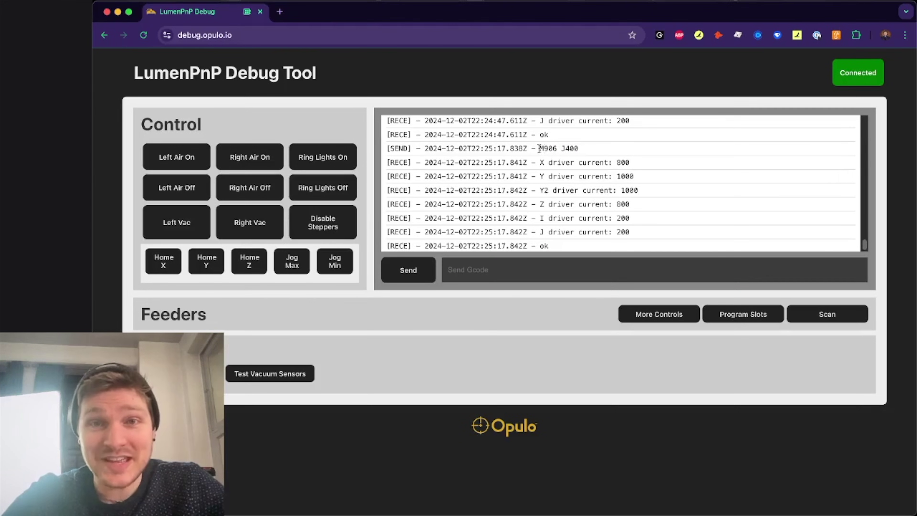
Set the B axis driver current to 400 with M906 B400 and query the currents with M906
left_click_drag(538, 148, 580, 148)
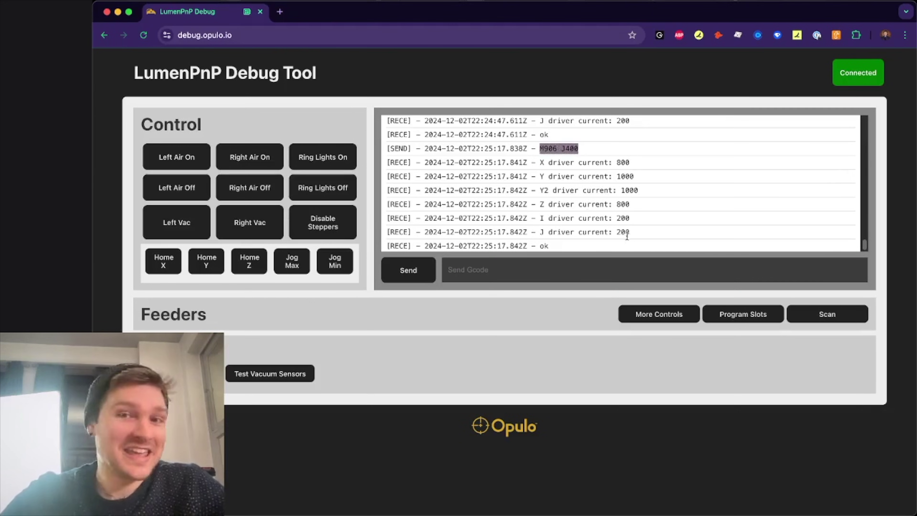
left_click(600, 265)
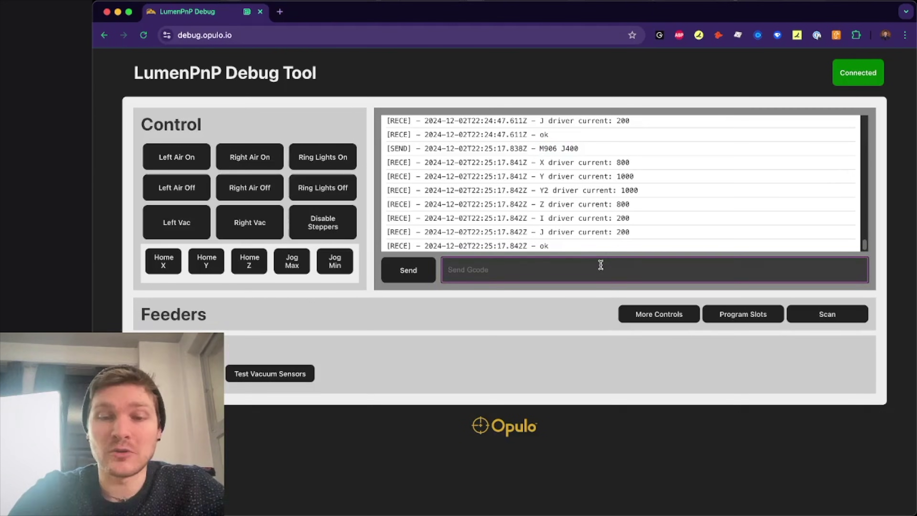
type("M906 B")
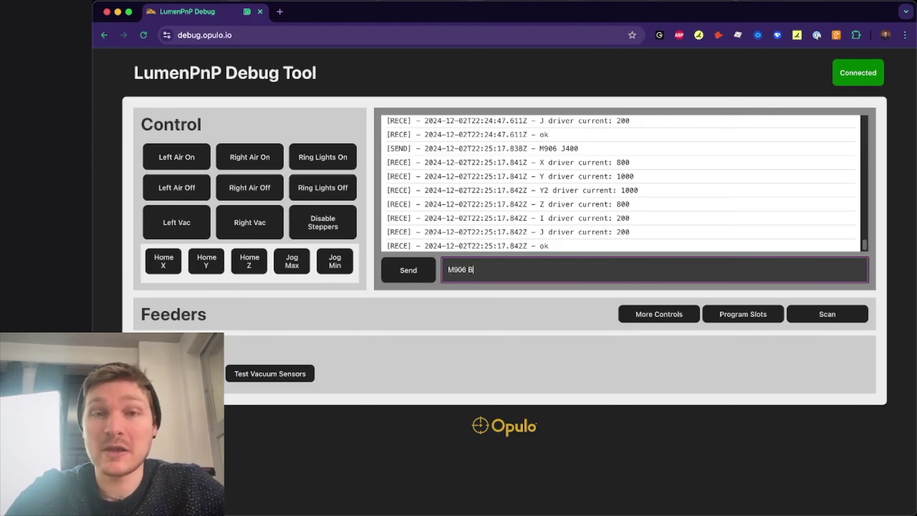
type("400")
key("Return")
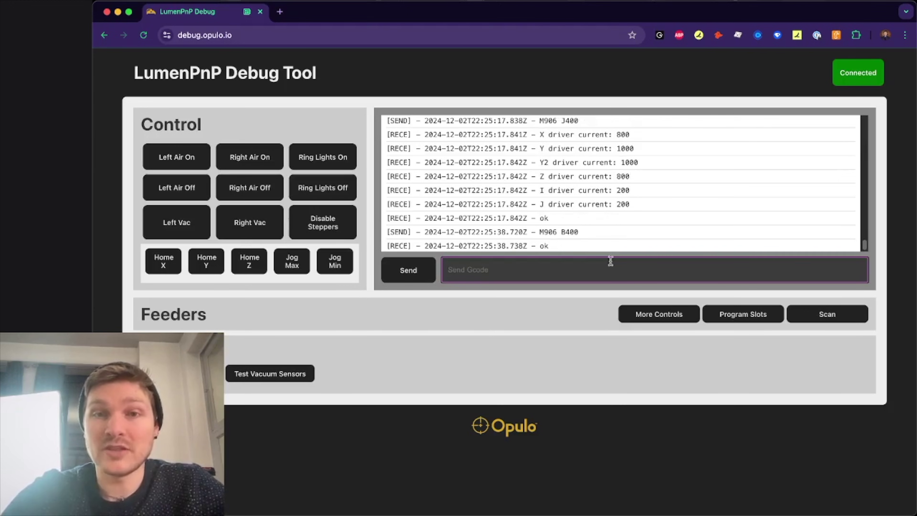
type("M906")
key("Return")
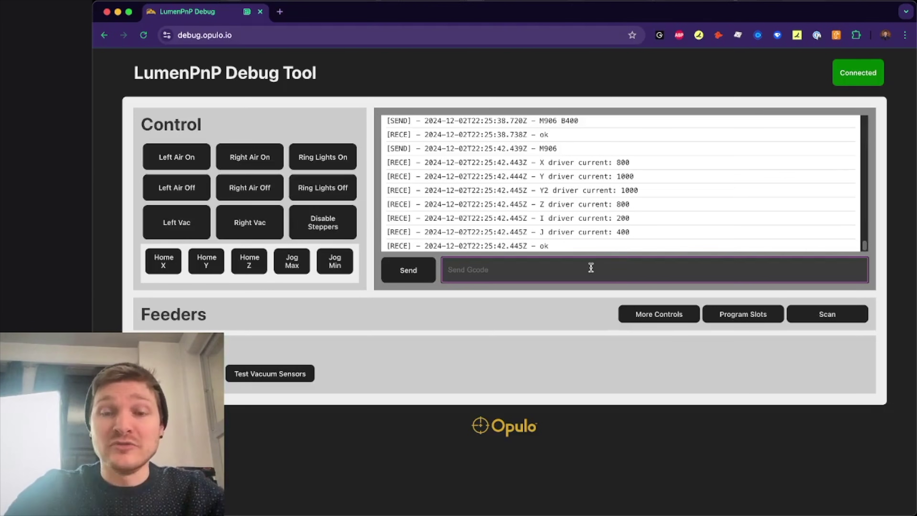
Send G0 B20 twice and G0 B40 once to move the B axis in absolute positioning
type("G0")
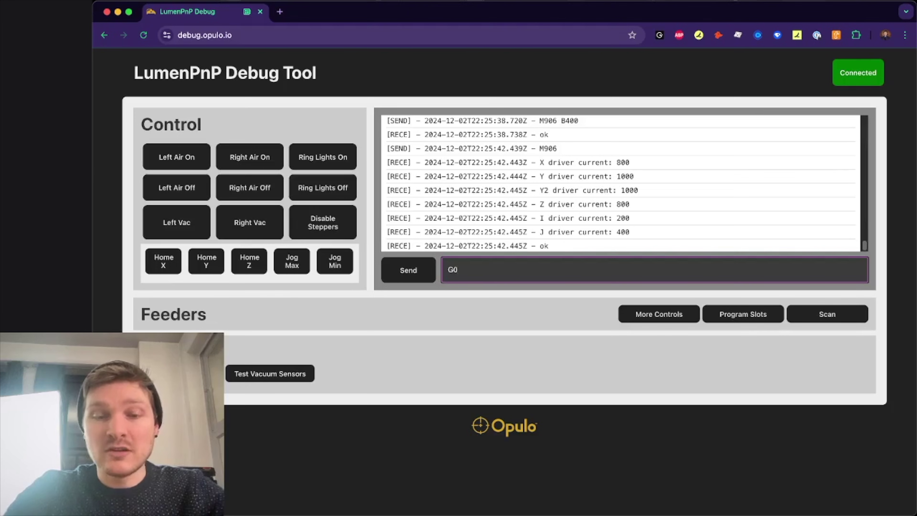
type(" B20")
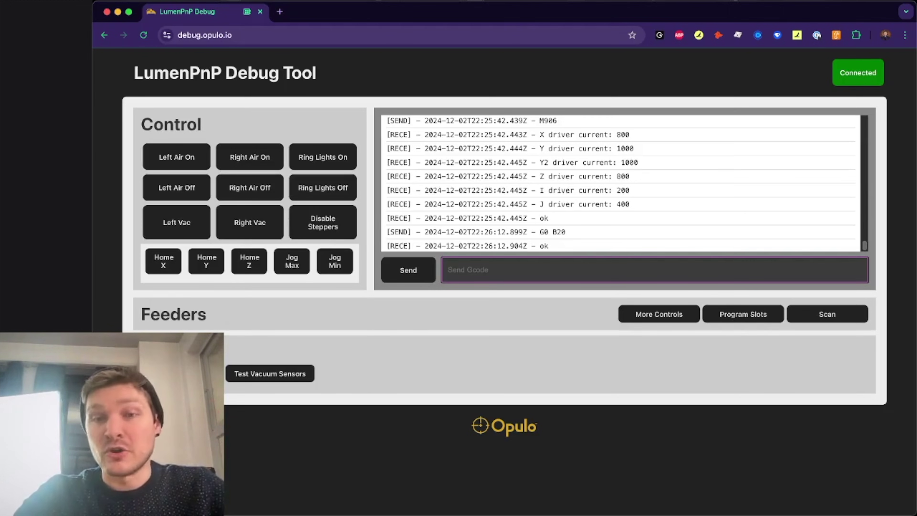
type("G0 B20")
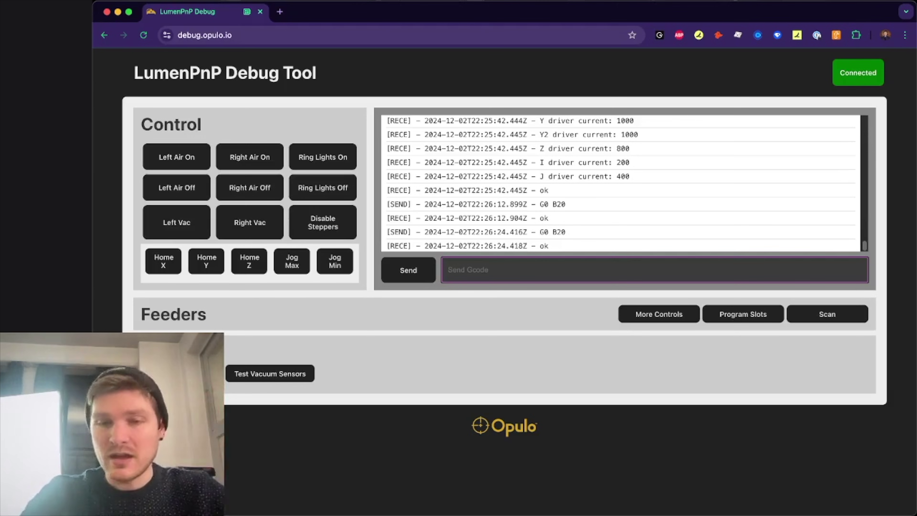
type("G0 B40")
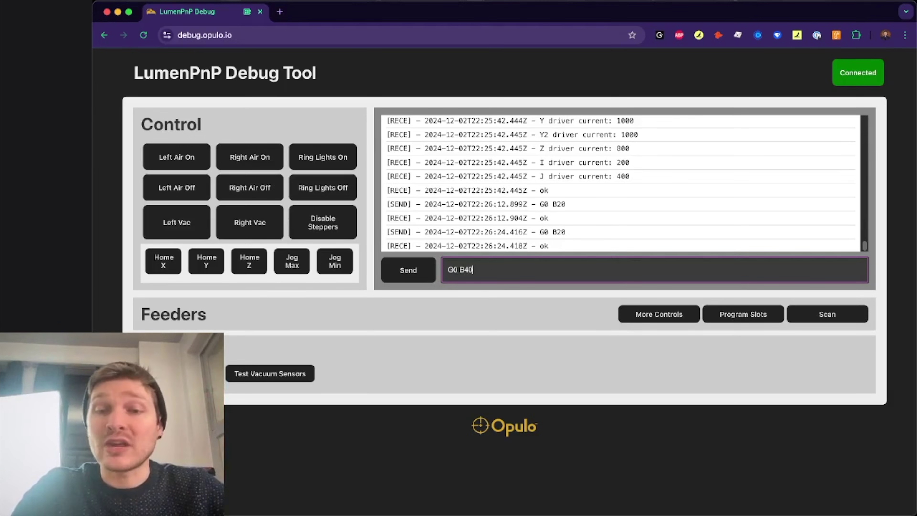
key("Return")
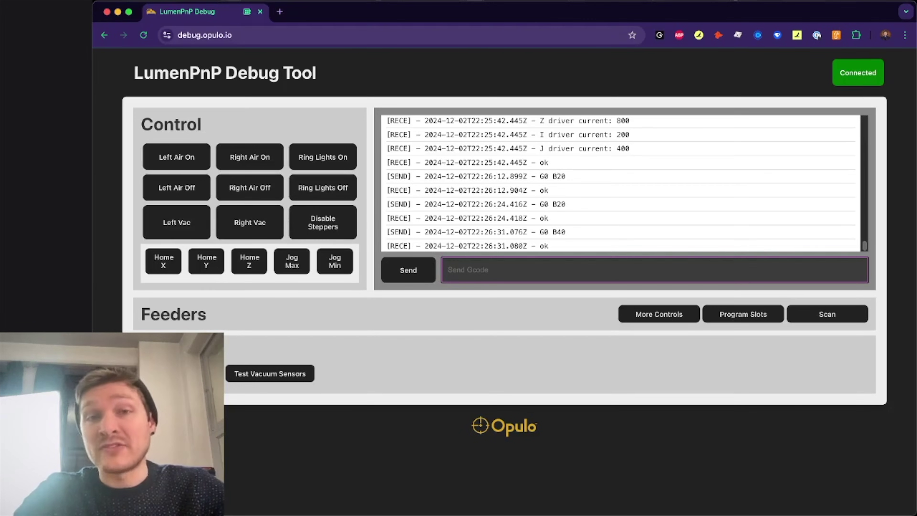
Switch to relative positioning with G91 and send G0 B-20 twice to move the B axis
type("G91")
key("Return")
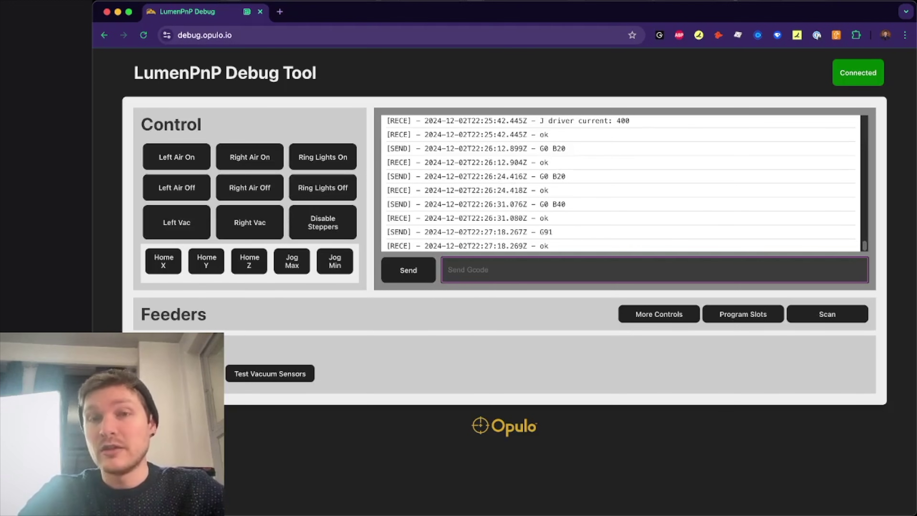
type("G0 B")
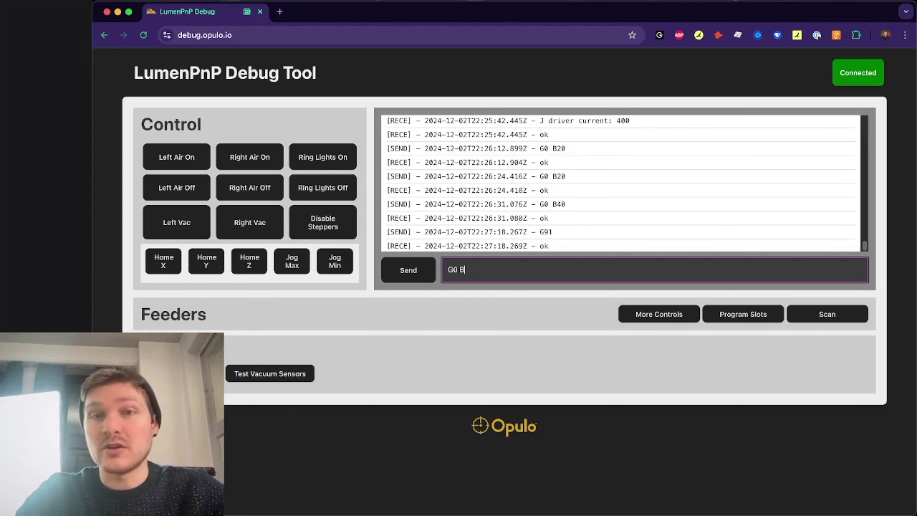
type("-20")
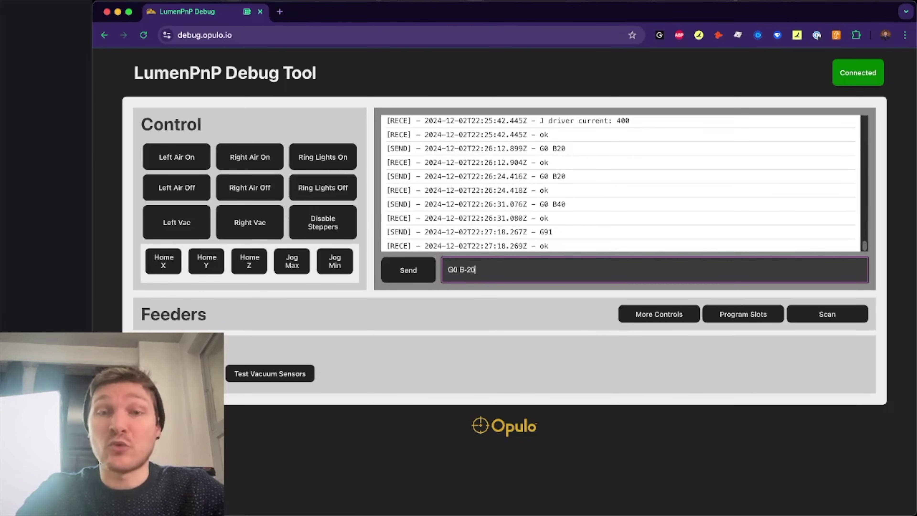
key("Return")
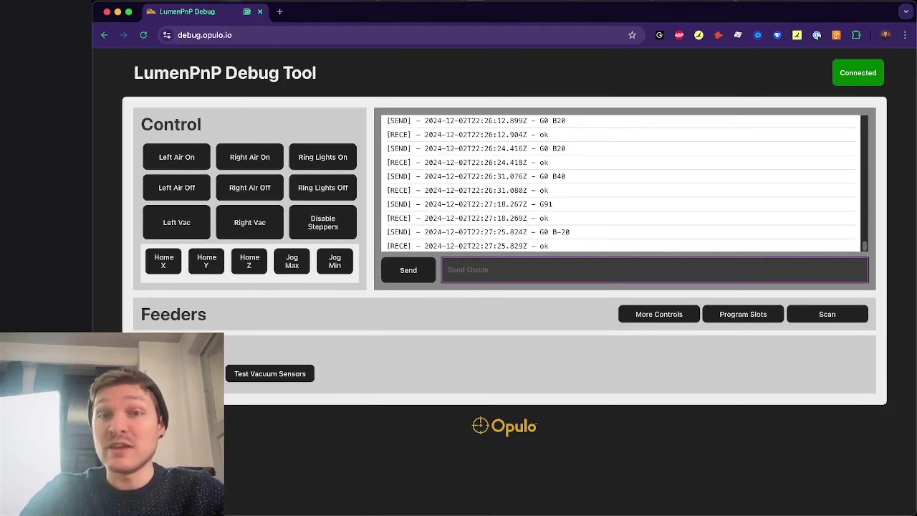
key("Up")
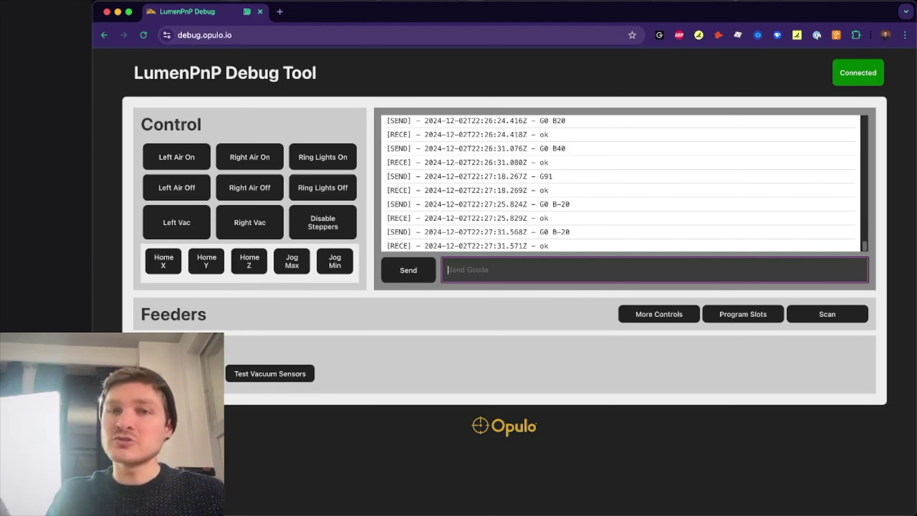
Send G90 to return the machine to absolute positioning, and enter G0 as the start of another move command
type("G")
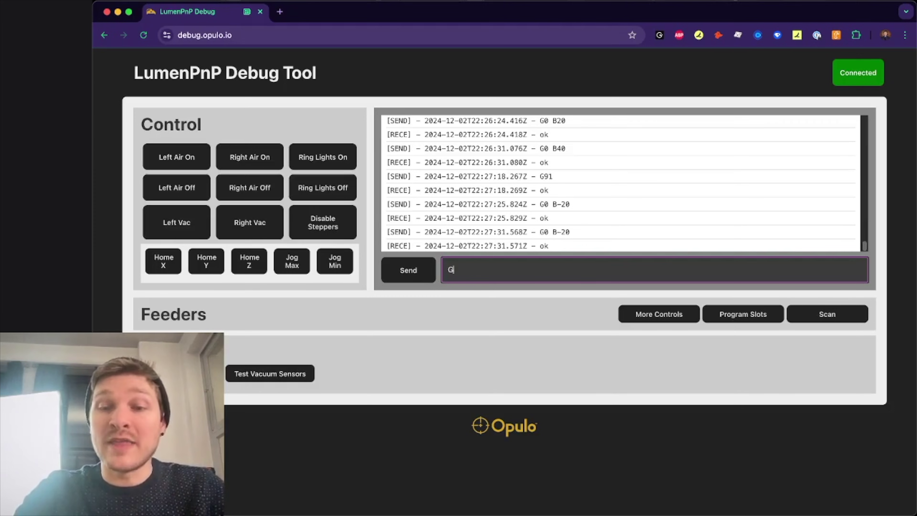
type("90")
key("Return")
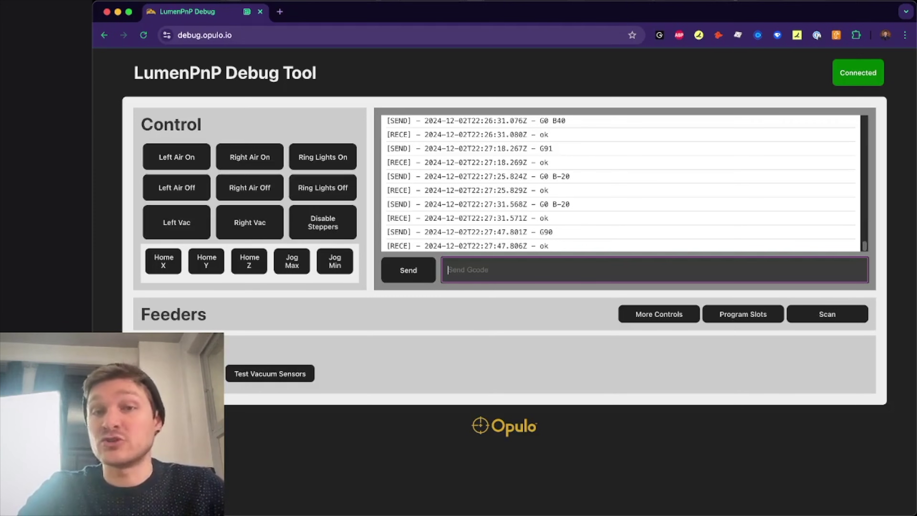
type("G0")
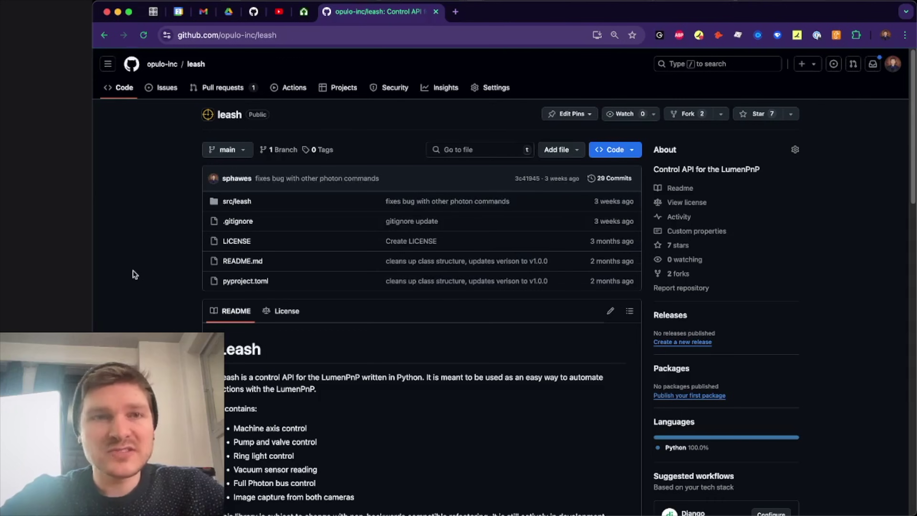
Examine the leash repository's README on GitHub, covering the pip install command and the Python usage example for connecting to a Lumen
scroll(134, 275, "down", 10)
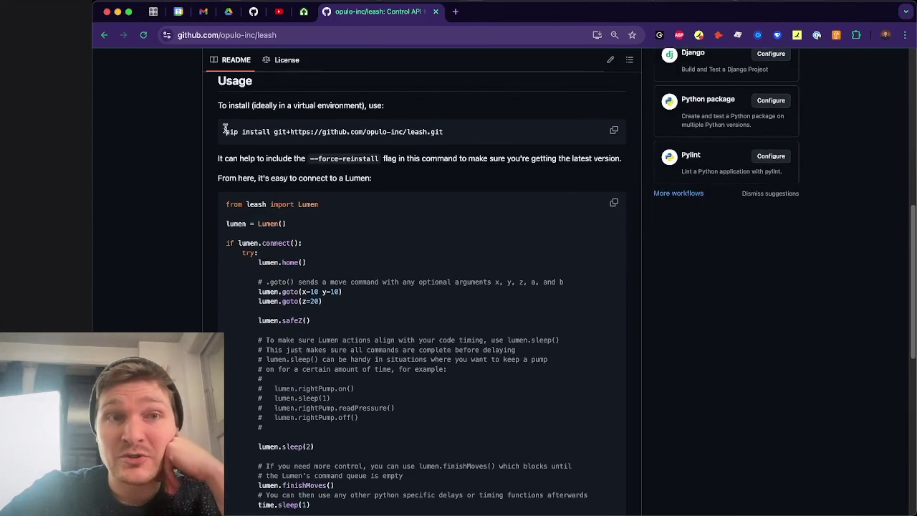
left_click_drag(226, 130, 433, 150)
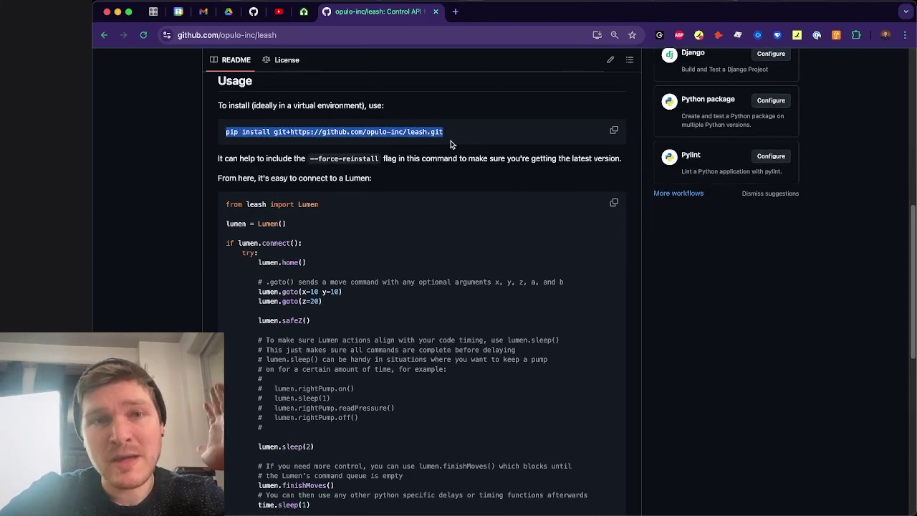
left_click(260, 136)
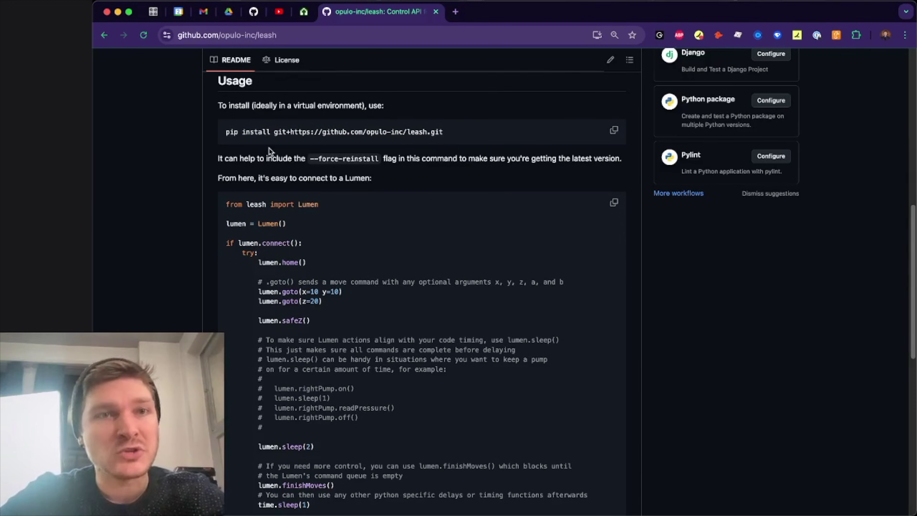
scroll(268, 147, "down", 2)
left_click_drag(296, 176, 330, 175)
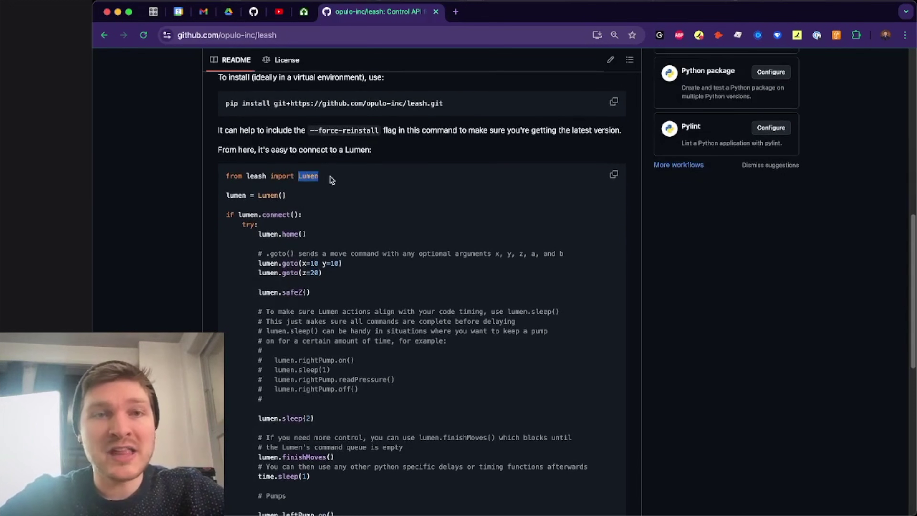
left_click(250, 198)
scroll(263, 231, "down", 5)
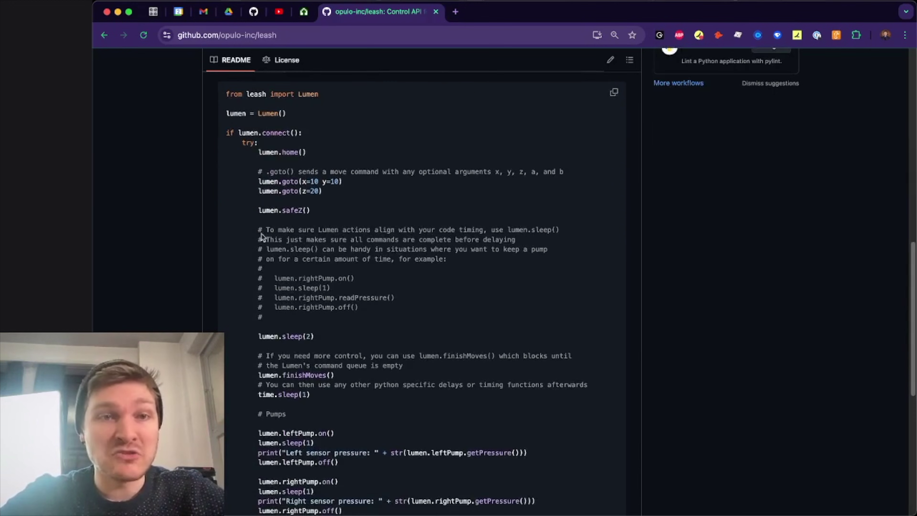
scroll(317, 418, "down", 10)
scroll(340, 449, "down", 5)
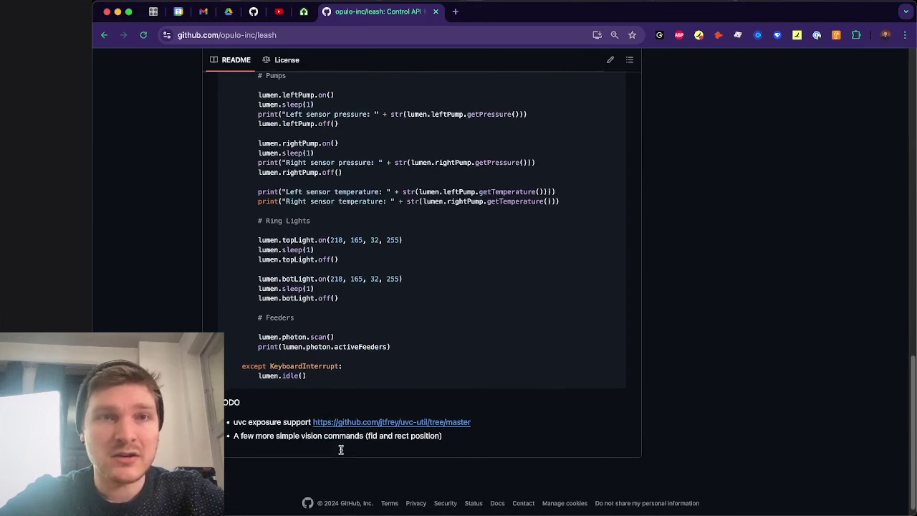
scroll(212, 68, "up", 20)
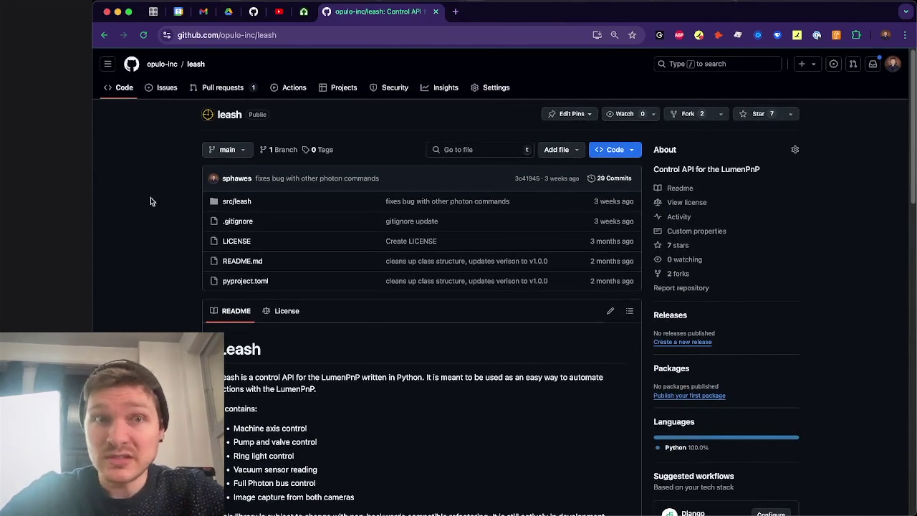
Switch to the paste-extruder project in VS Code and open extrude.py from sw/extrude, enlarging the editor area
key("super+Tab")
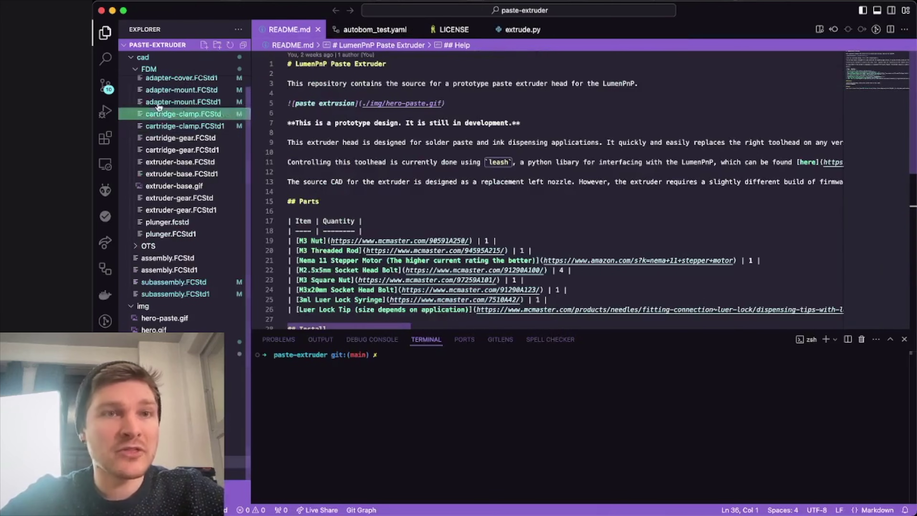
left_click(150, 69)
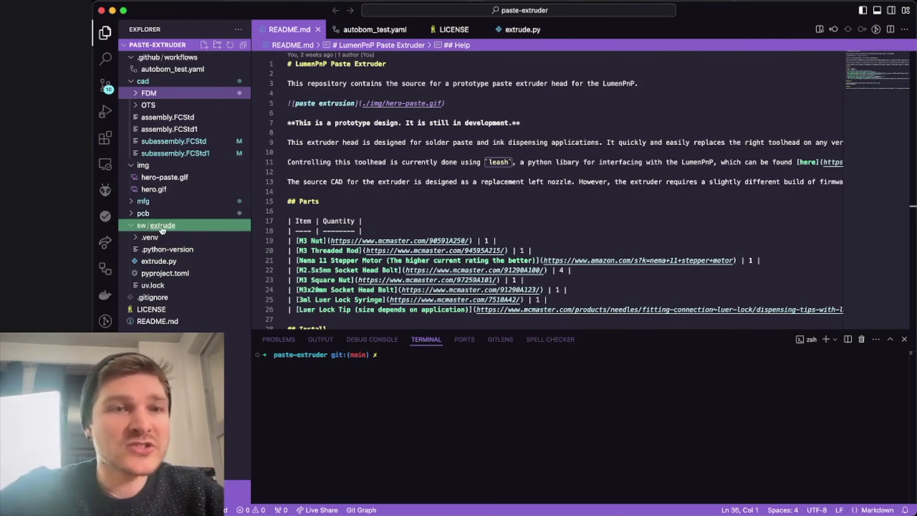
left_click(158, 262)
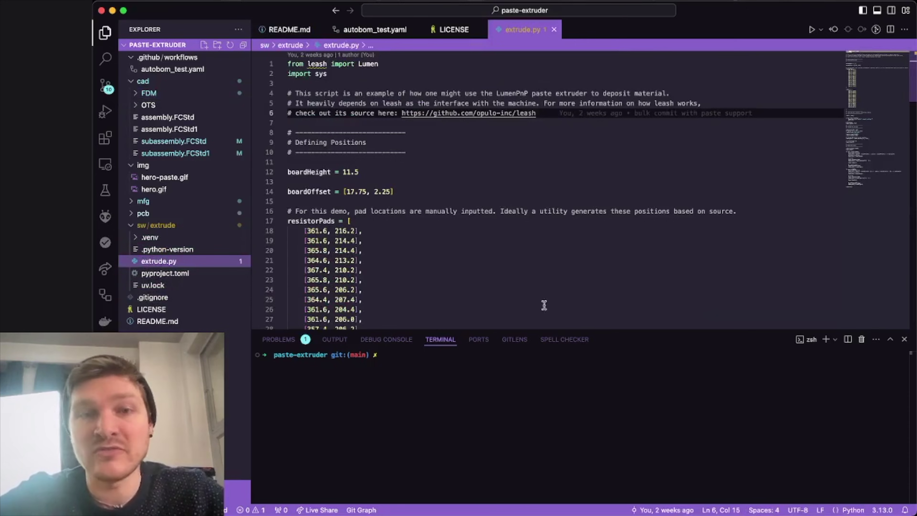
left_click_drag(595, 329, 595, 369)
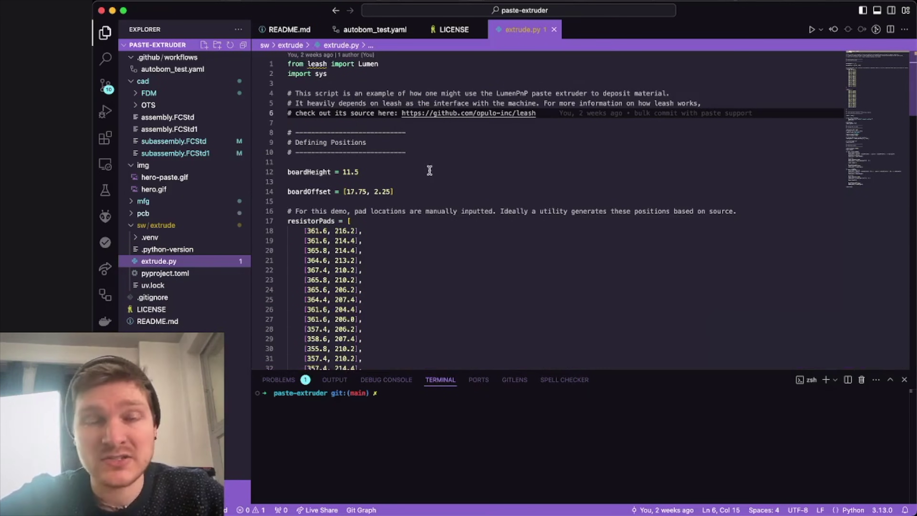
Examine the LED pad positions and the code that creates, connects and homes the Lumen instance in extrude.py
scroll(559, 250, "down", 10)
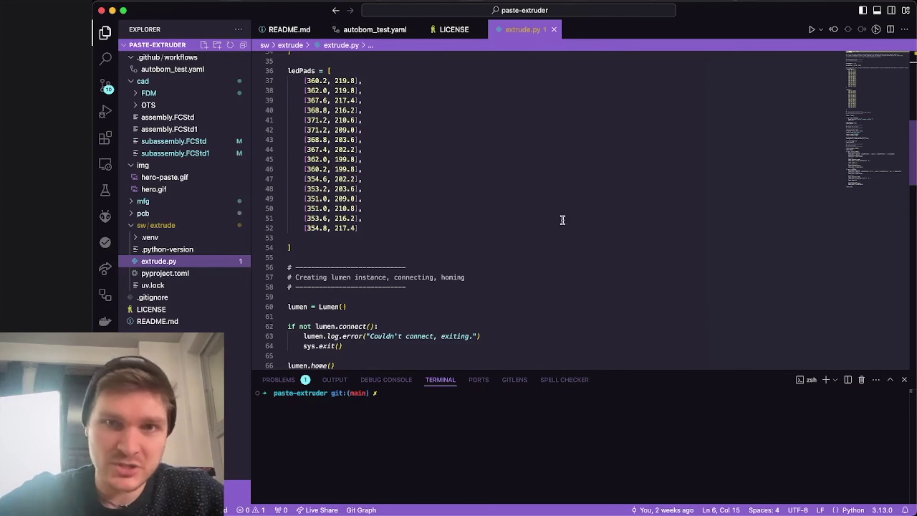
scroll(562, 220, "down", 5)
scroll(562, 220, "down", 2)
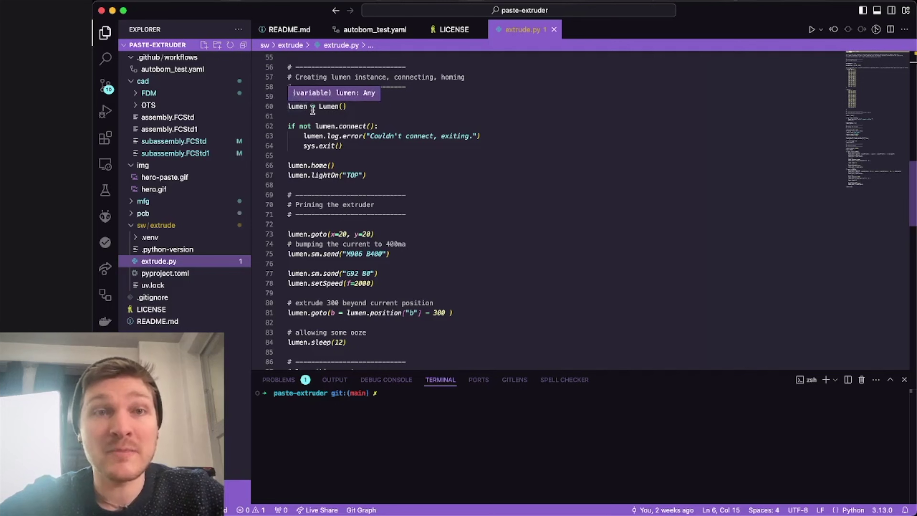
scroll(341, 107, "down", 1)
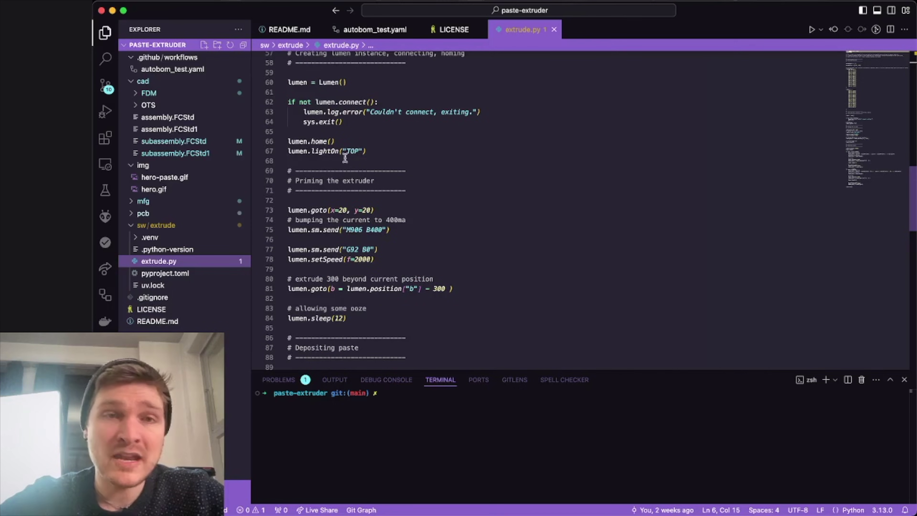
Examine the start of the extruder priming section, including the M906 B400 current command, G92 B0 and the speed setting
scroll(465, 210, "down", 2)
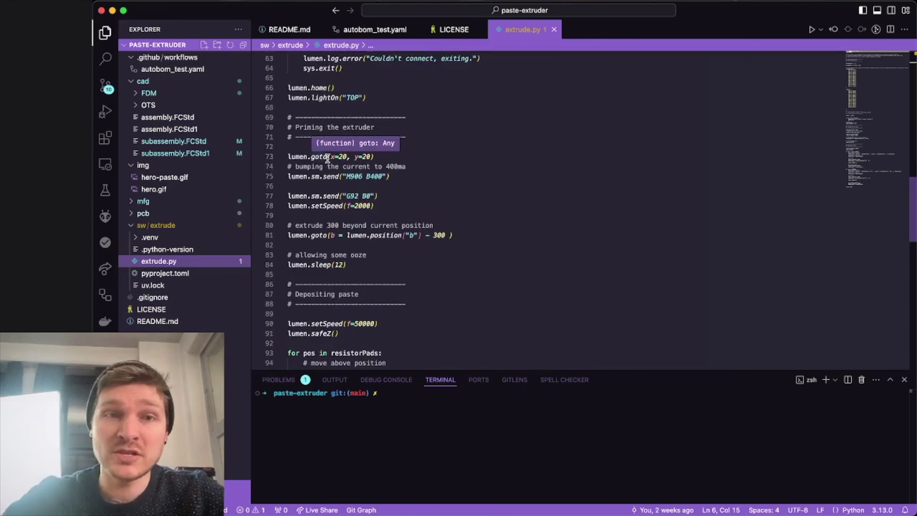
scroll(433, 216, "down", 1)
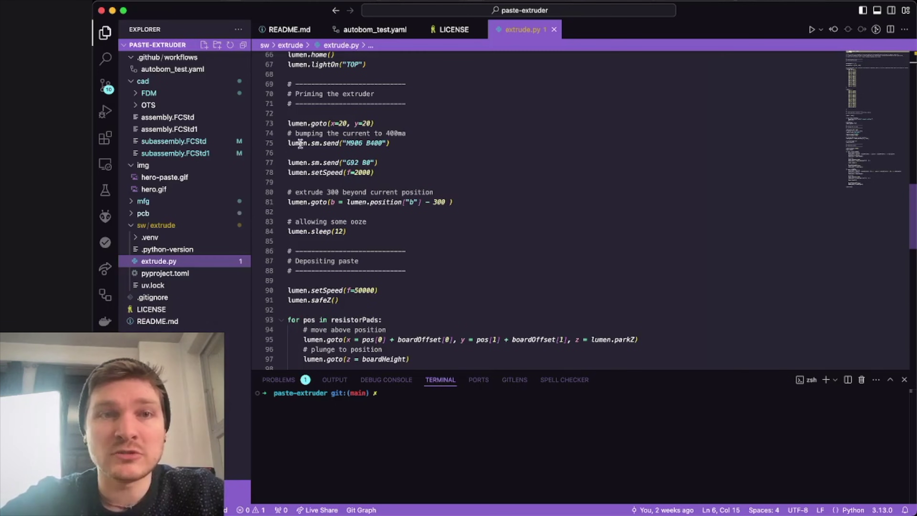
mouse_move(317, 142)
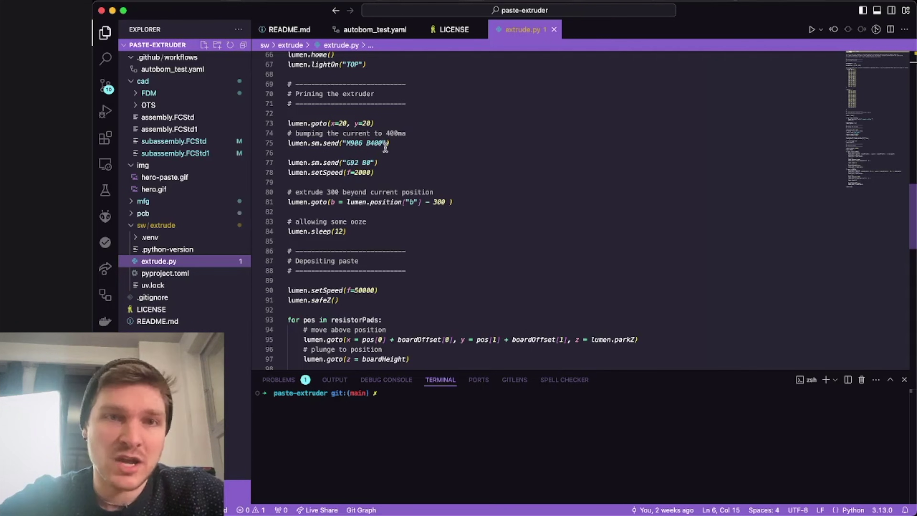
left_click_drag(346, 143, 382, 142)
left_click(404, 141)
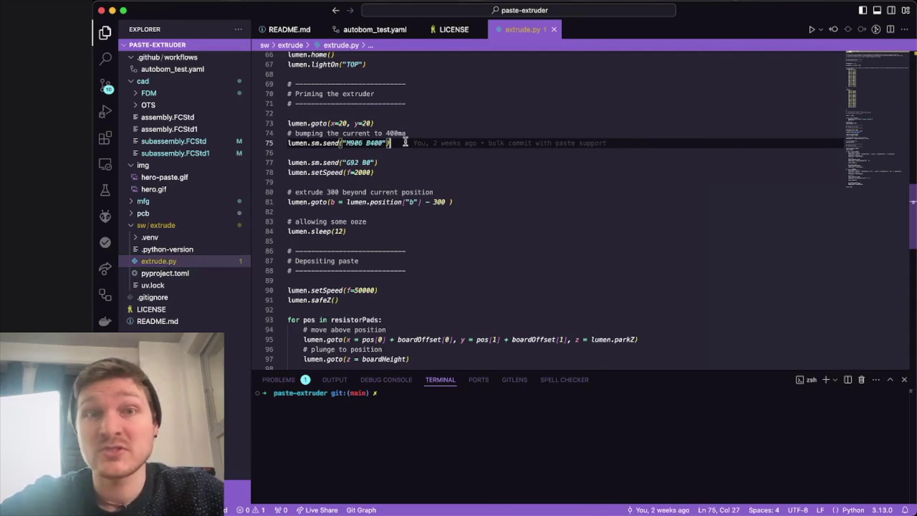
key("Down")
key("Down")
key("Down")
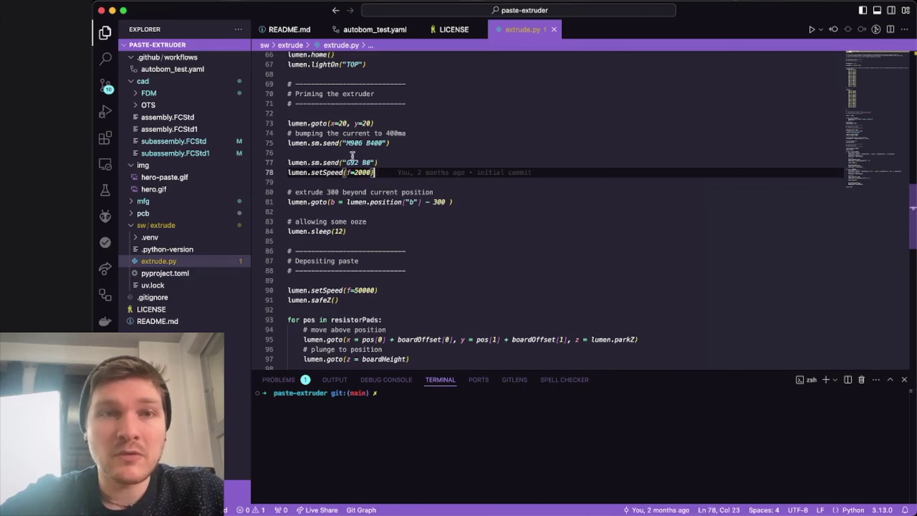
left_click_drag(345, 162, 370, 162)
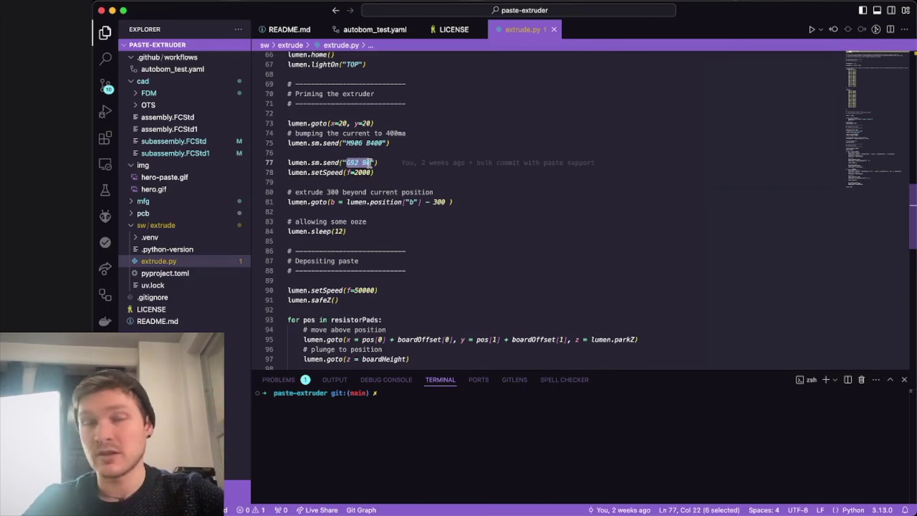
left_click(386, 173)
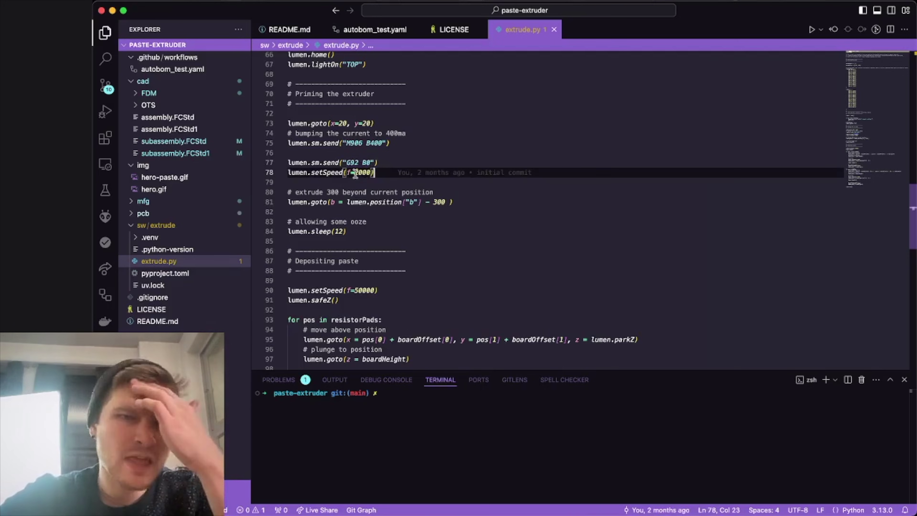
Examine the priming move that extrudes 300 beyond the current B position and the lumen.sleep(12) ooze delay
scroll(458, 191, "down", 2)
left_click(291, 143)
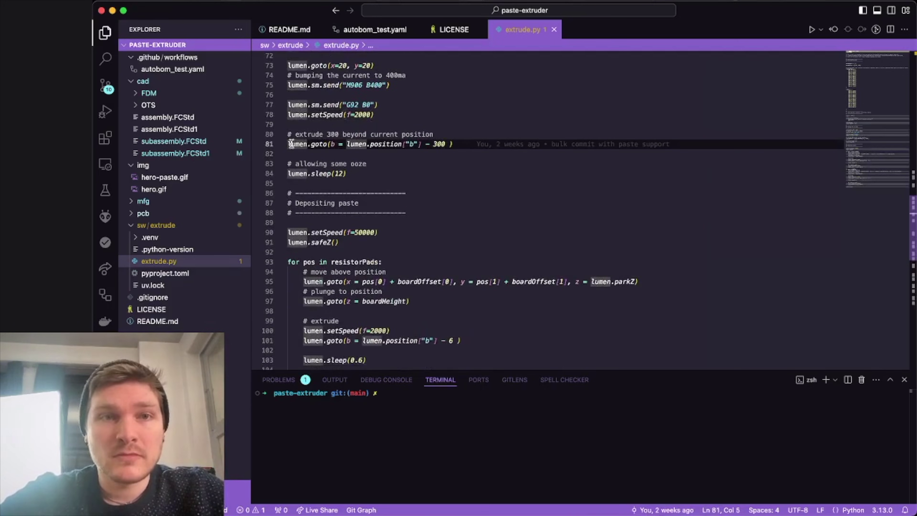
left_click(288, 145)
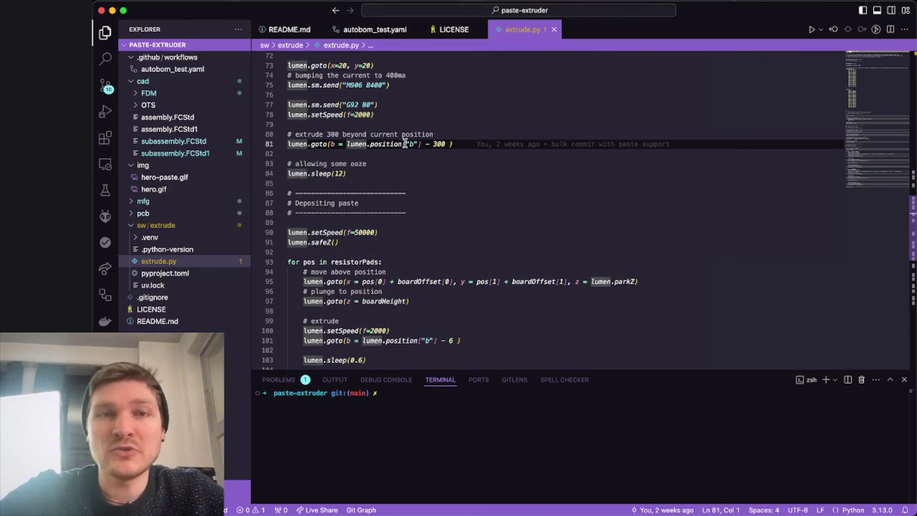
left_click_drag(406, 144, 418, 144)
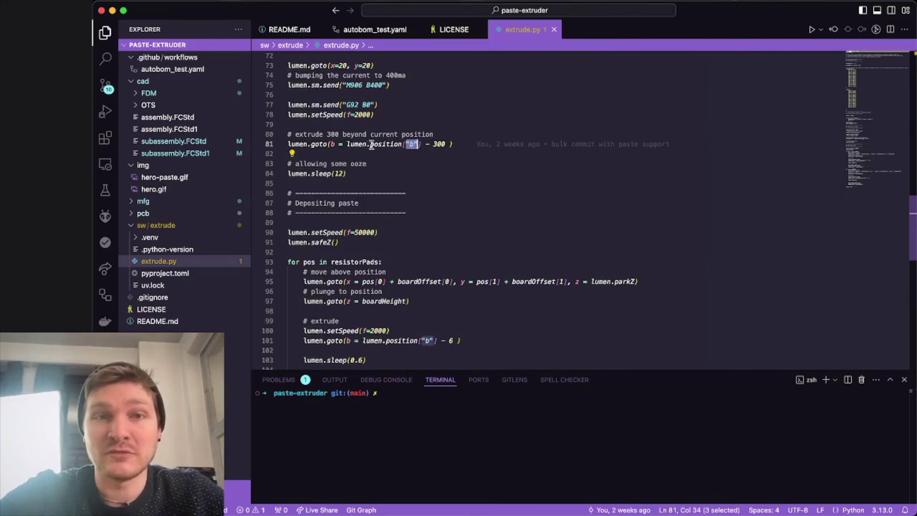
left_click(413, 152)
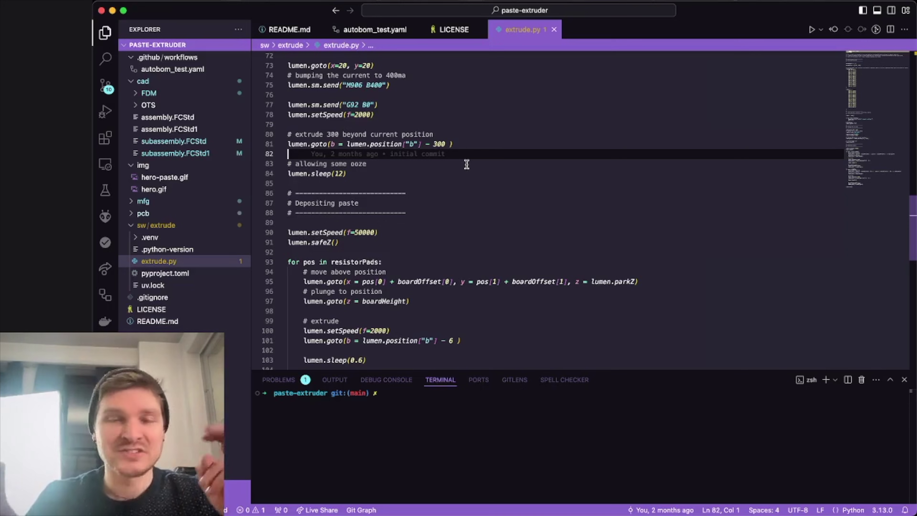
left_click(454, 166)
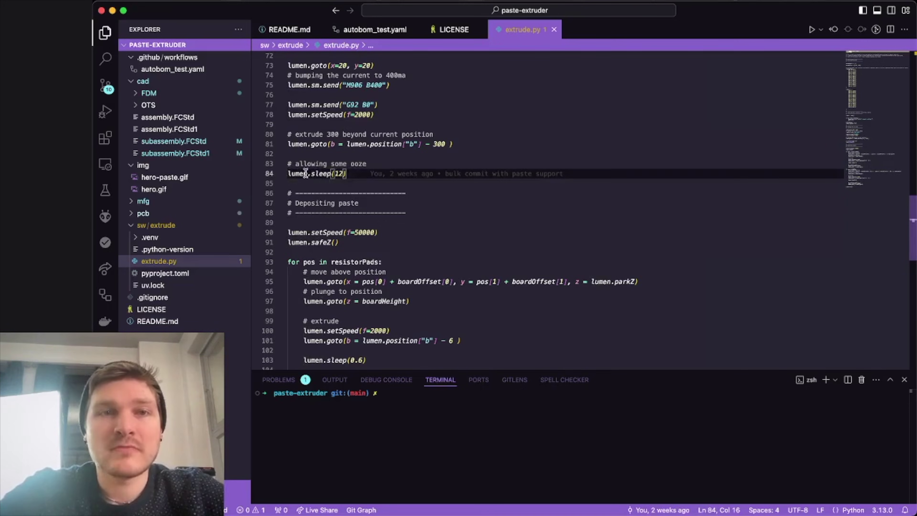
key("Down")
mouse_move(364, 181)
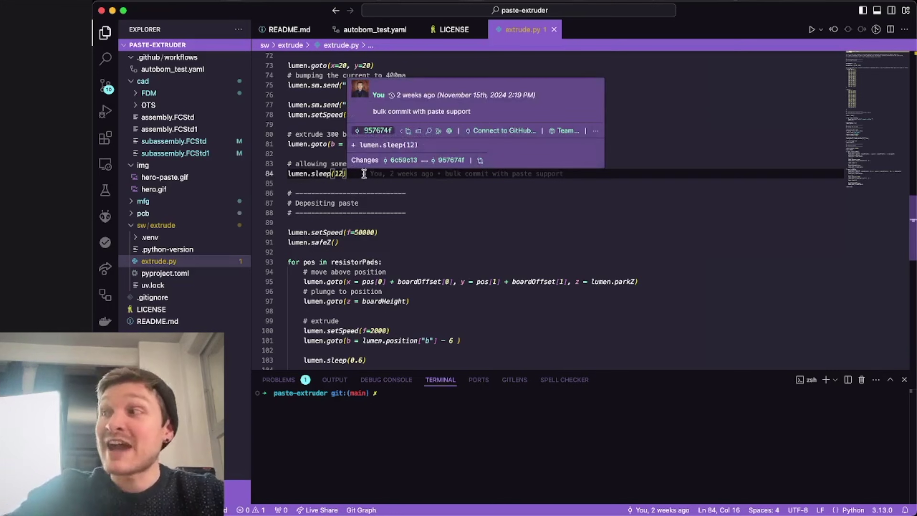
Examine the paste-depositing section, focusing on the resistorPads loop's moves above each pad position and down to boardHeight
left_click(437, 205)
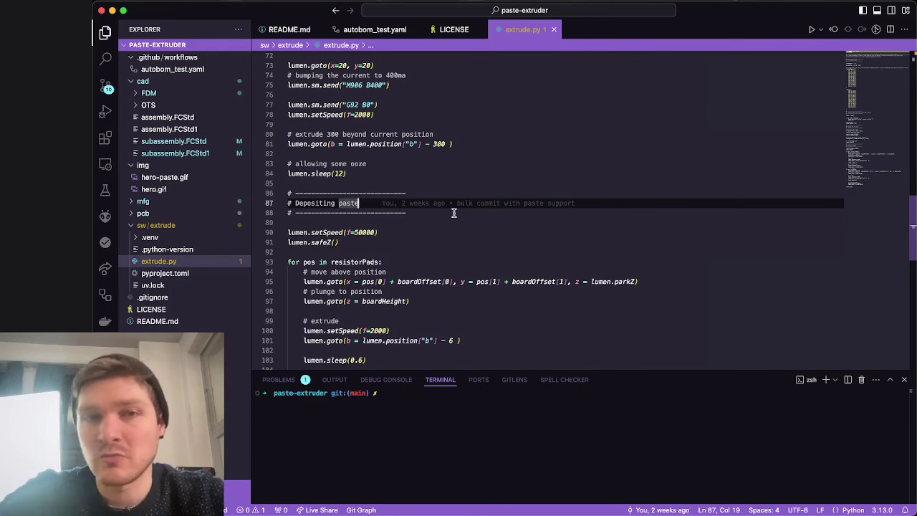
scroll(454, 213, "down", 3)
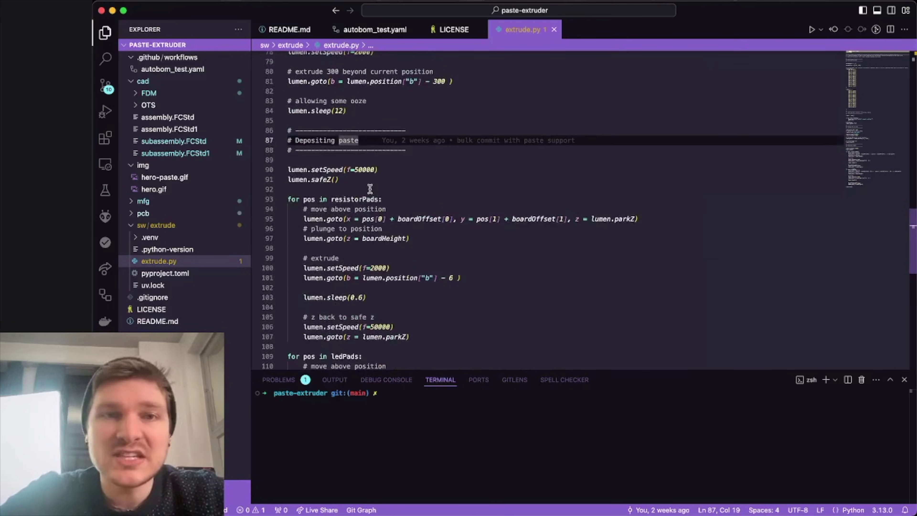
scroll(323, 190, "down", 3)
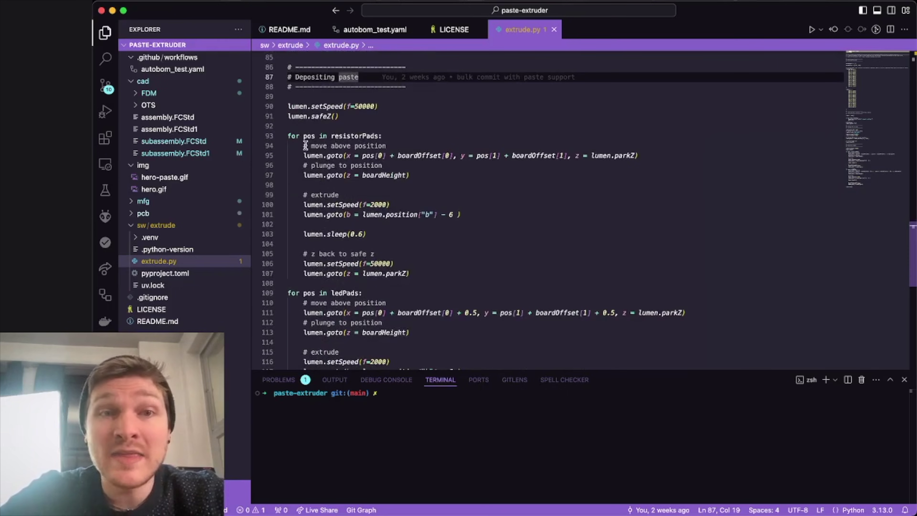
left_click_drag(303, 155, 558, 172)
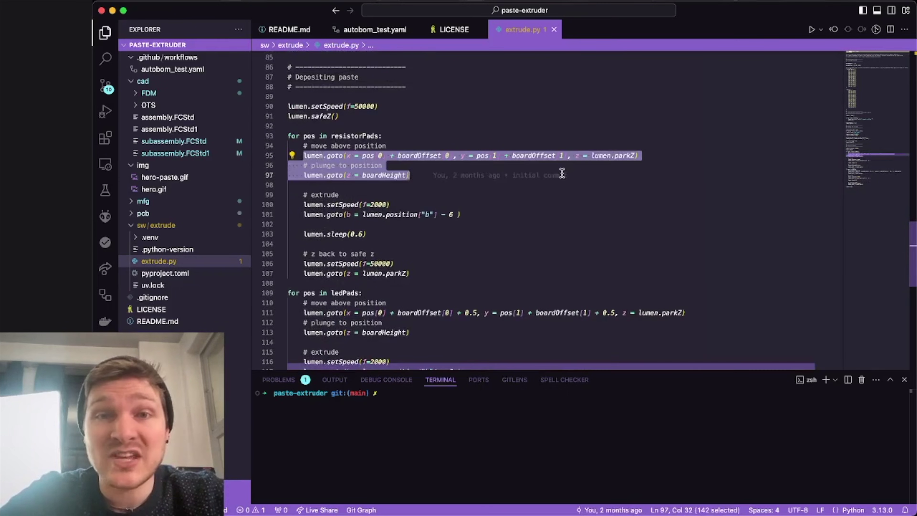
left_click(561, 173)
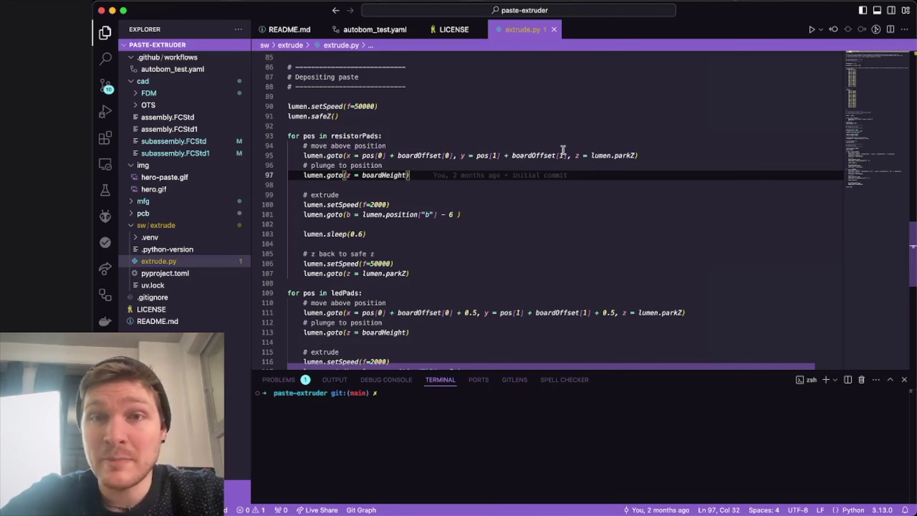
Examine how boardOffset is added to each pad's coordinates in the resistorPads loop, comparing it with the boardOffset and pad position definitions
left_click_drag(477, 155, 555, 155)
scroll(491, 151, "up", 20)
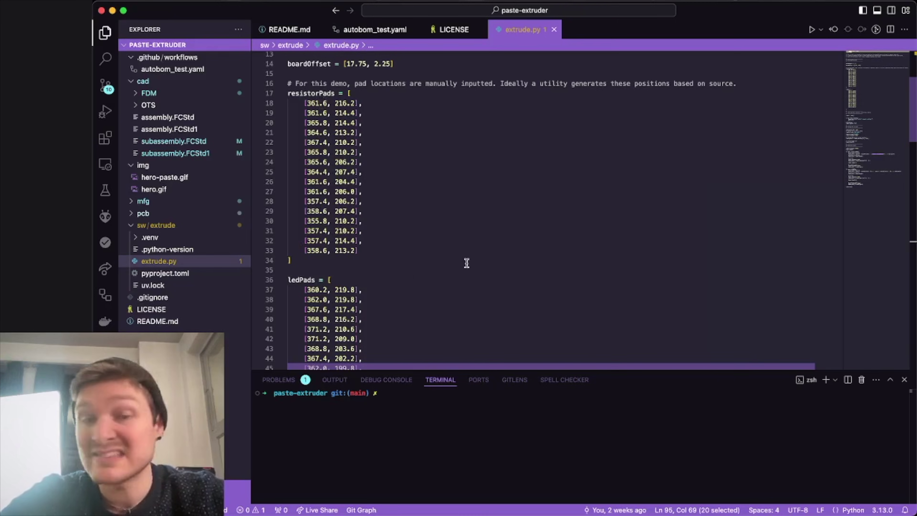
scroll(565, 268, "down", 20)
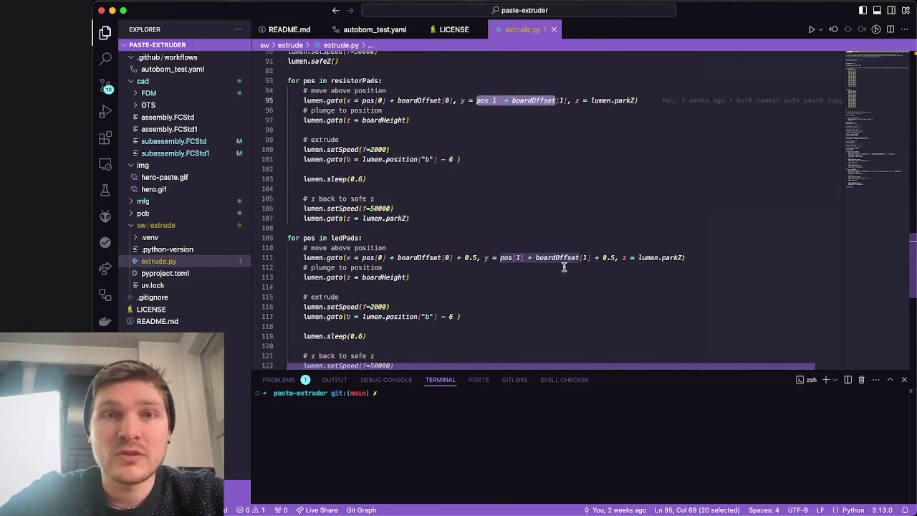
Examine the resistorPads loop's extrusion speed, B-axis move of 6 and lumen.sleep(0.6), through the ledPads loop to the closing lumen.idle()
left_click(555, 219)
scroll(556, 218, "up", 3)
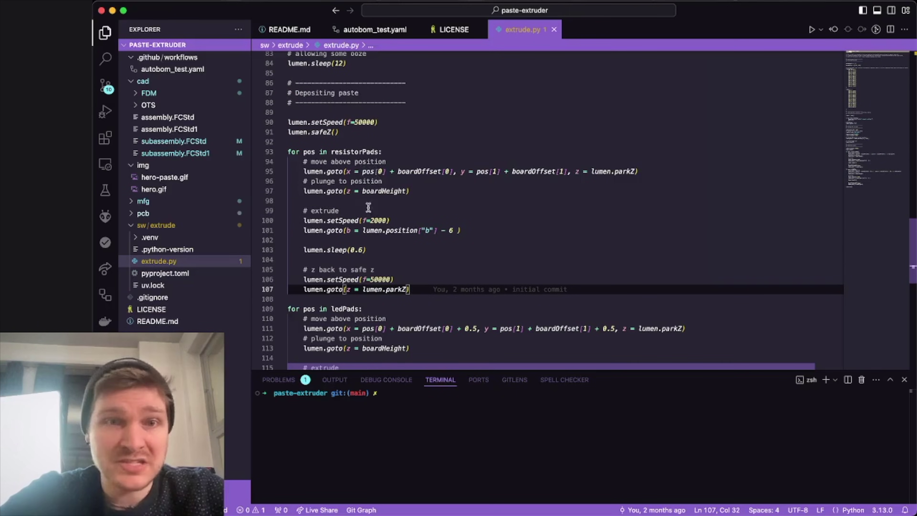
left_click(336, 218)
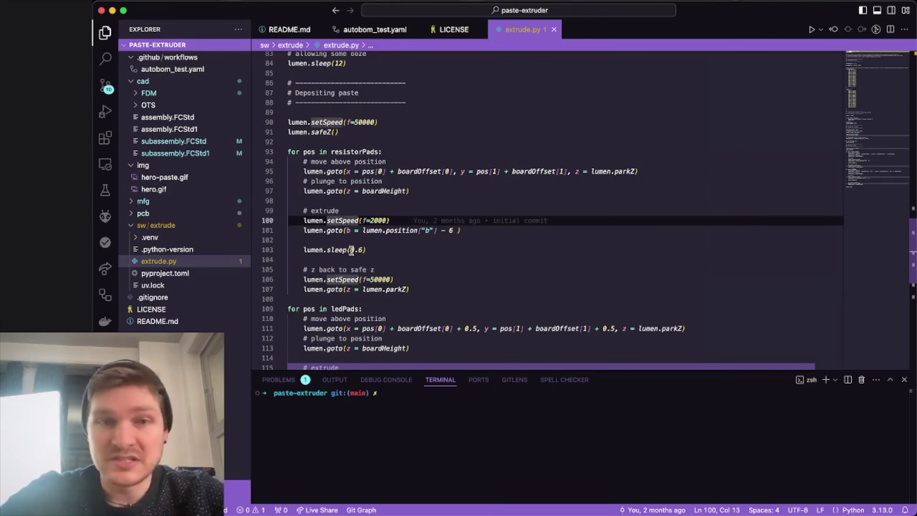
scroll(374, 273, "down", 2)
scroll(374, 274, "down", 1)
left_click(335, 187)
left_click(328, 169)
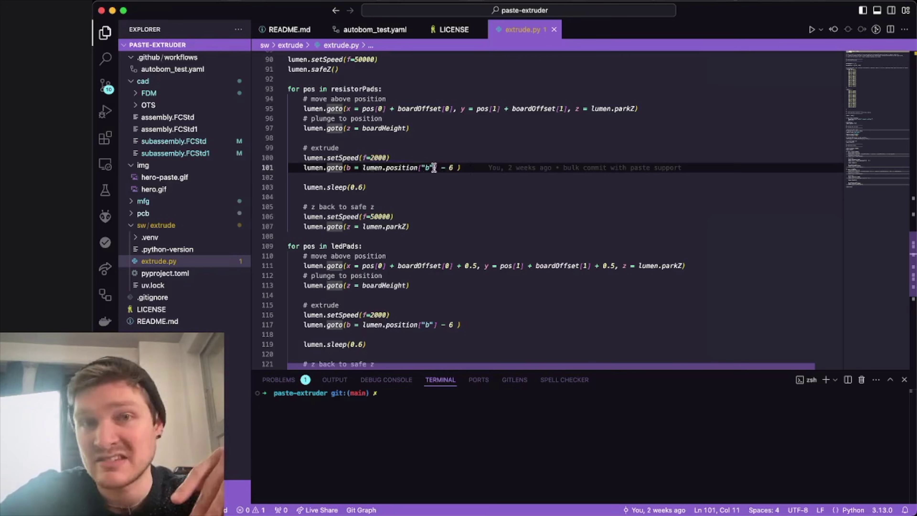
scroll(434, 167, "down", 4)
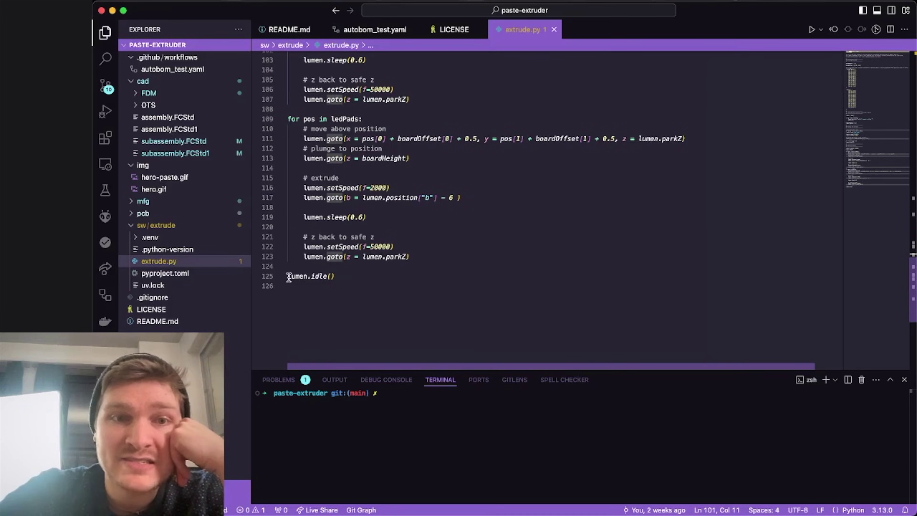
Review extrude.py from the depositing loops back through priming, connecting and homing to the board height, offset and pad position definitions
scroll(499, 233, "up", 12)
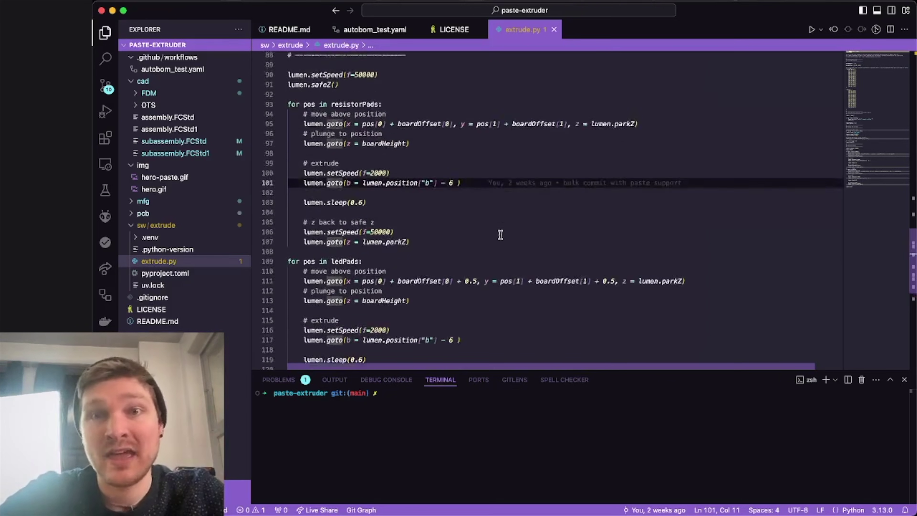
scroll(500, 234, "up", 1)
scroll(500, 234, "down", 3)
scroll(500, 234, "up", 4)
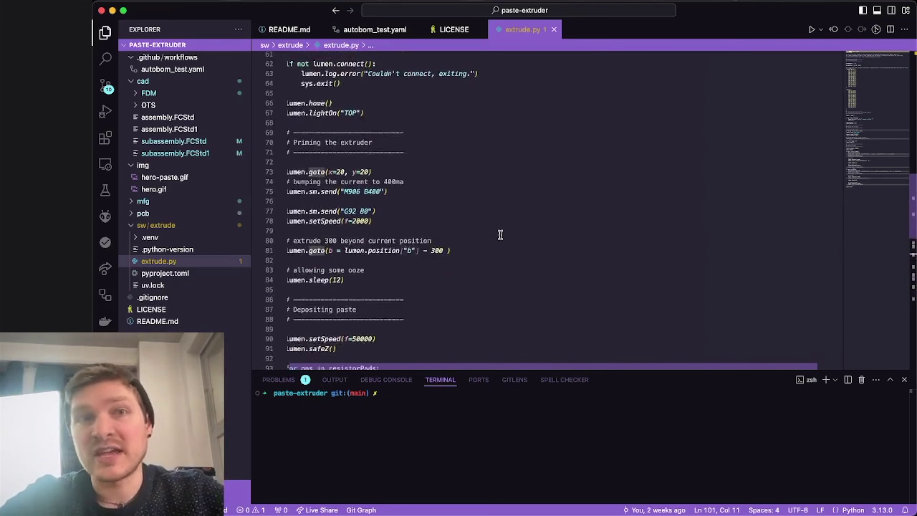
scroll(500, 234, "up", 2)
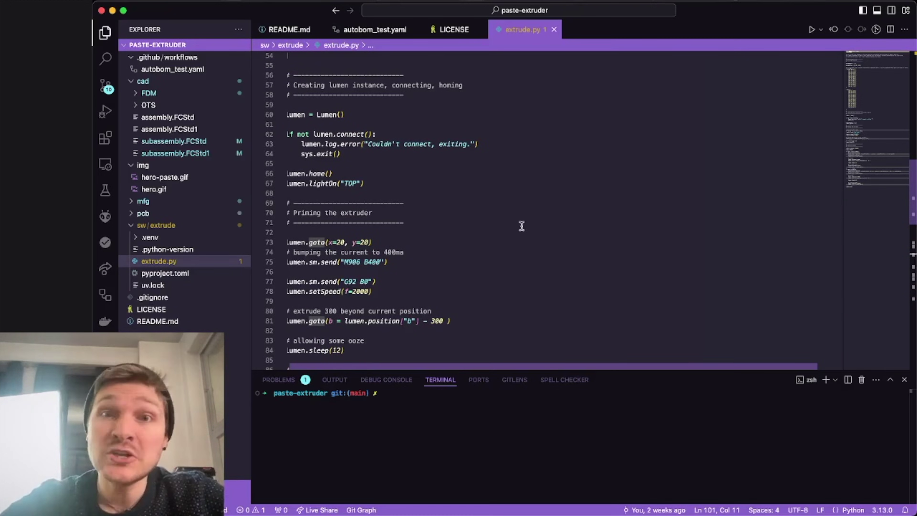
scroll(521, 225, "down", 1)
scroll(522, 225, "up", 5)
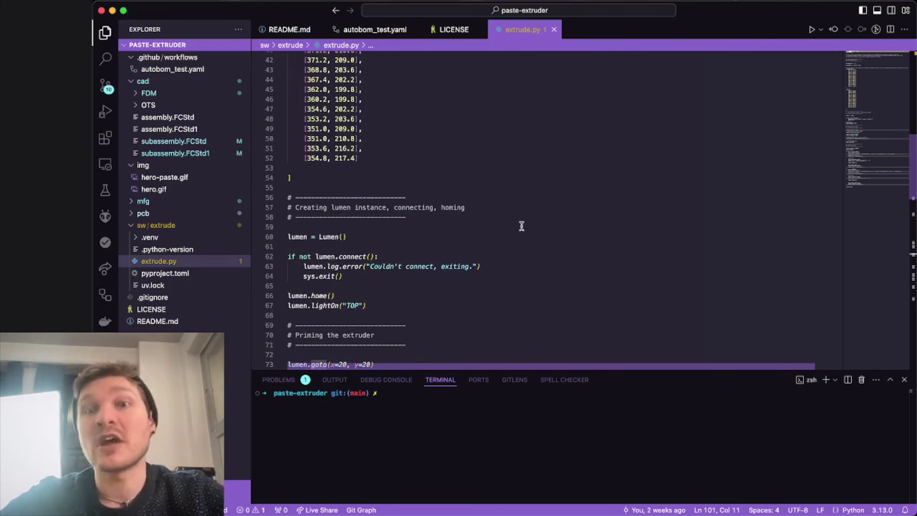
left_click(526, 208)
scroll(541, 224, "down", 3)
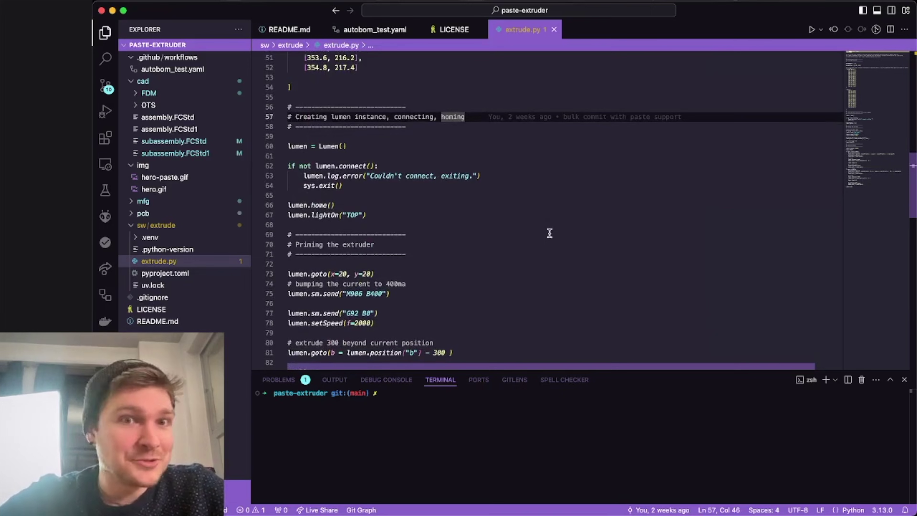
scroll(549, 233, "down", 1)
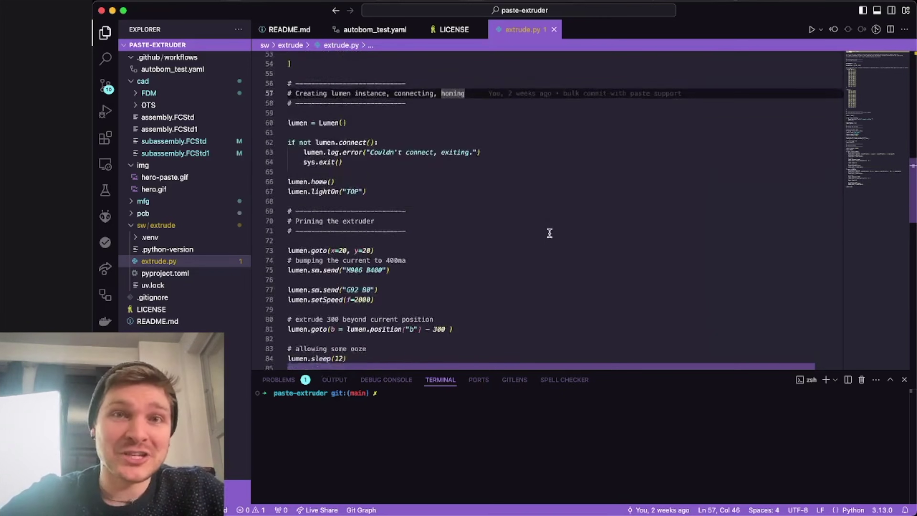
scroll(549, 233, "up", 15)
scroll(549, 233, "up", 1)
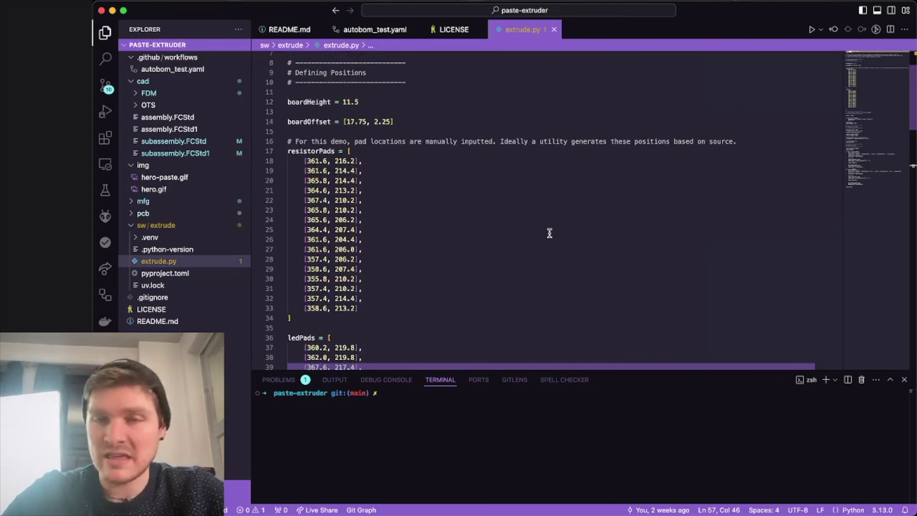
left_click(165, 273)
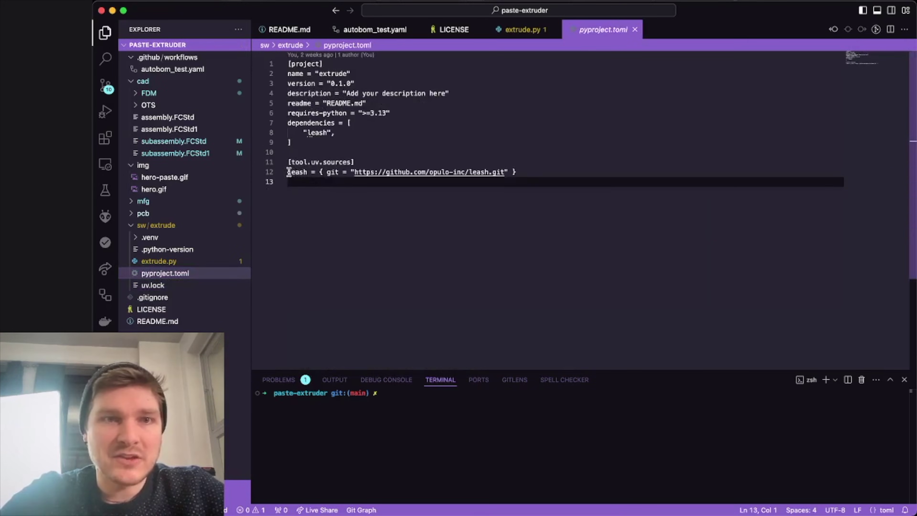
left_click_drag(288, 172, 494, 183)
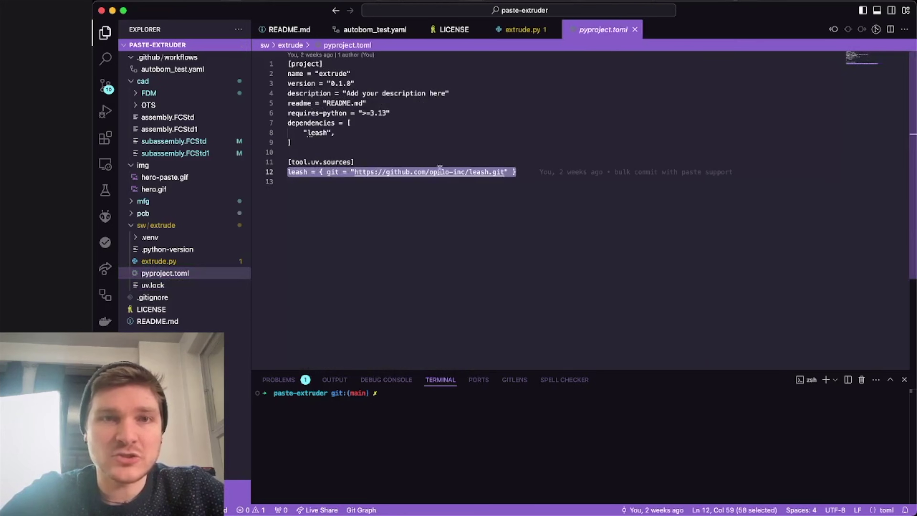
left_click(428, 172)
left_click(507, 173)
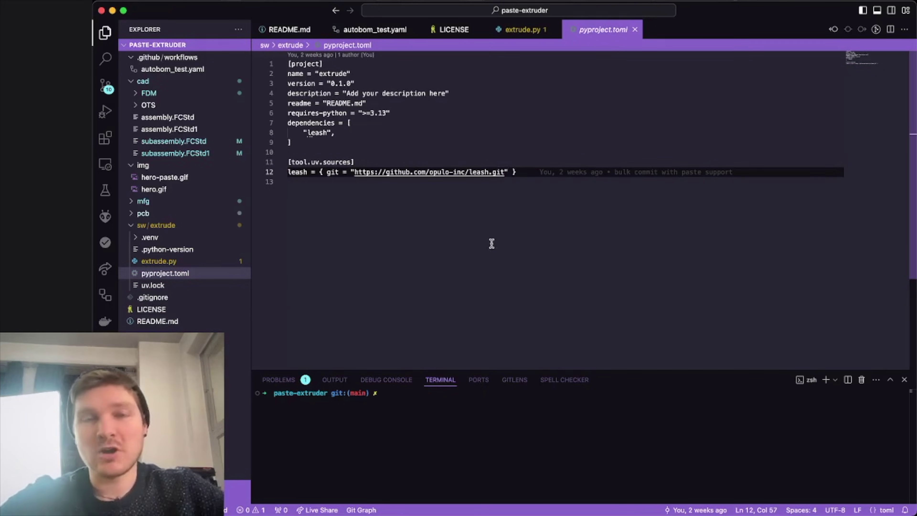